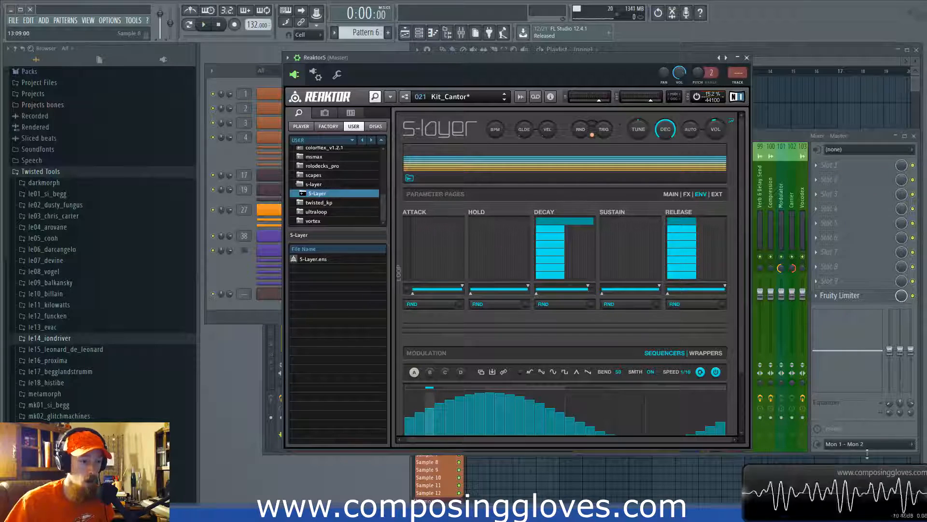
# Look through S-Layer's EXT, MAIN and FX parameter pages, finishing on the ENV page.
pyautogui.click(716, 193)
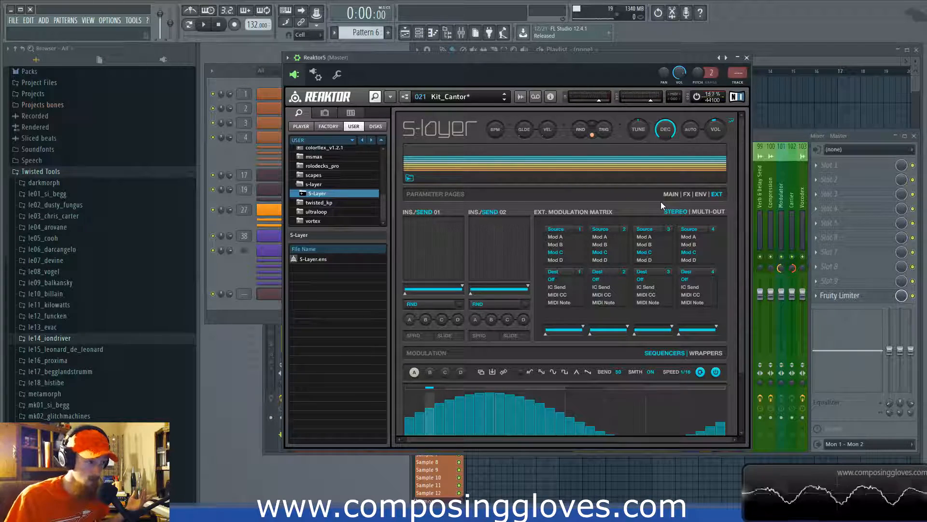
pyautogui.moveTo(741, 256); pyautogui.dragTo(730, 175)
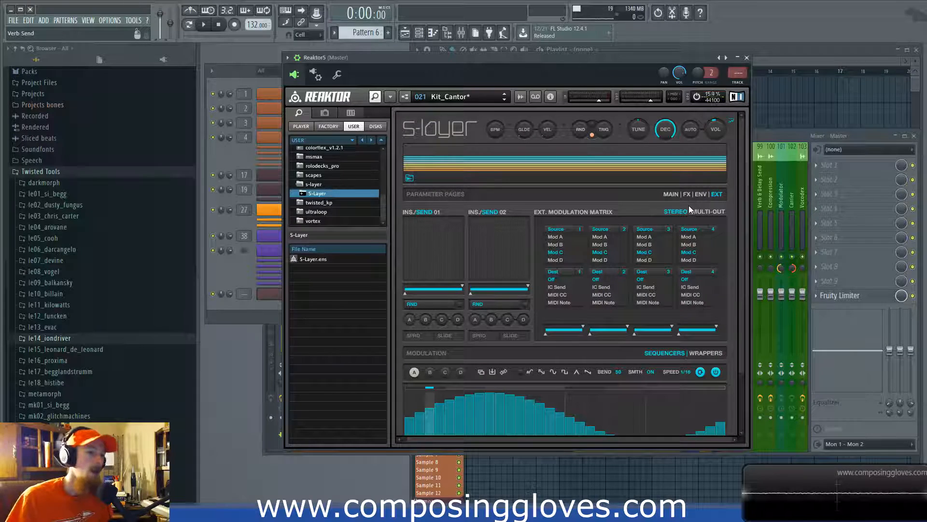
pyautogui.click(701, 195)
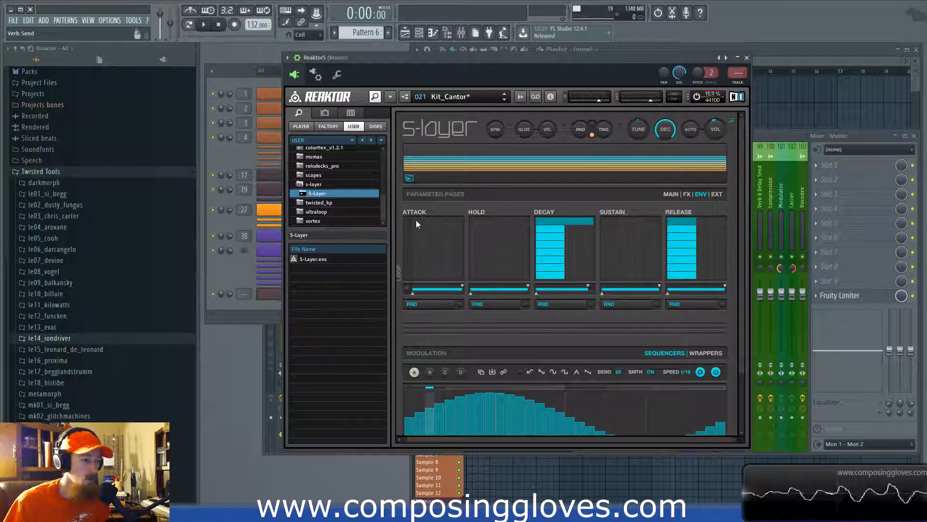
pyautogui.click(670, 195)
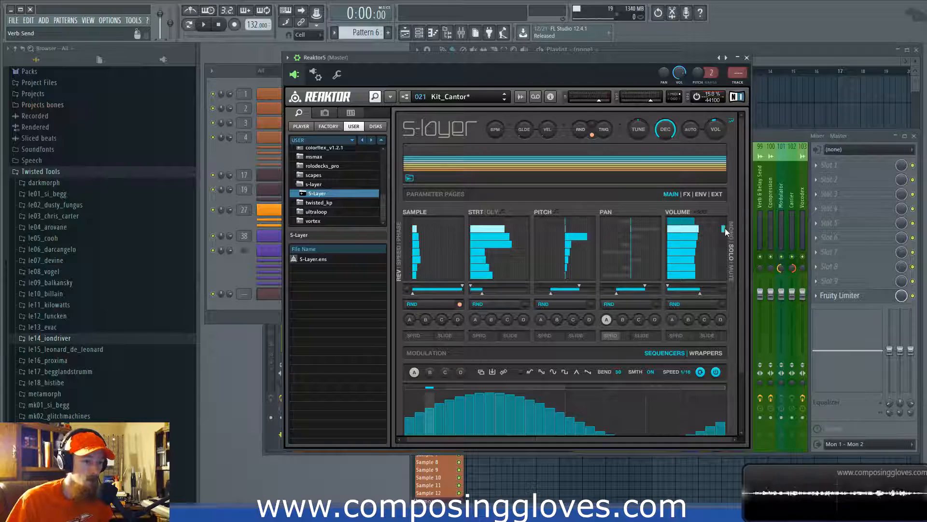
pyautogui.click(689, 194)
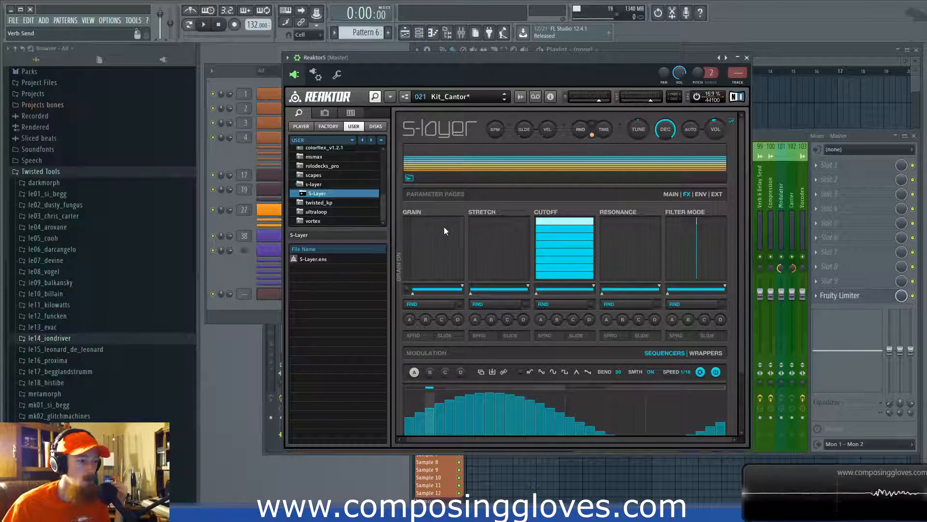
pyautogui.click(699, 195)
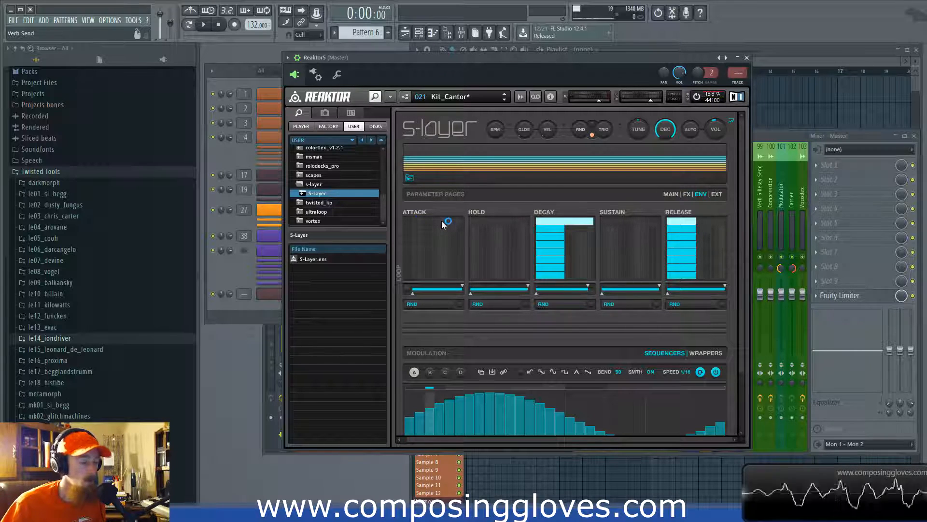
# Try out attack and hold values for the upper layers on the ENV page.
pyautogui.moveTo(441, 221); pyautogui.dragTo(351, 219)
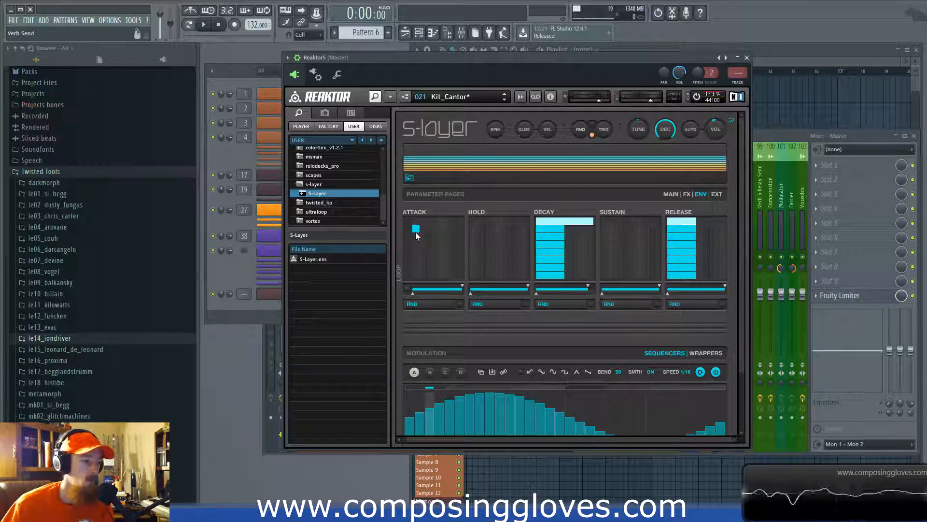
pyautogui.moveTo(420, 222)
pyautogui.mouseDown()
pyautogui.moveTo(452, 222)
pyautogui.moveTo(425, 221)
pyautogui.mouseUp()
pyautogui.moveTo(485, 220); pyautogui.dragTo(444, 216)
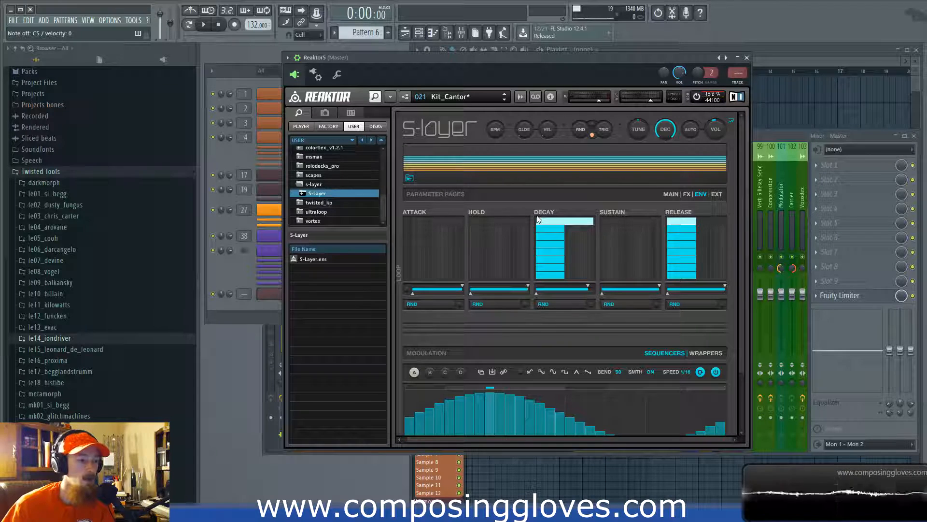
# Slightly shorten the first layer's decay and release on the ENV page and raise its sustain to a high level.
pyautogui.moveTo(573, 222); pyautogui.dragTo(630, 224)
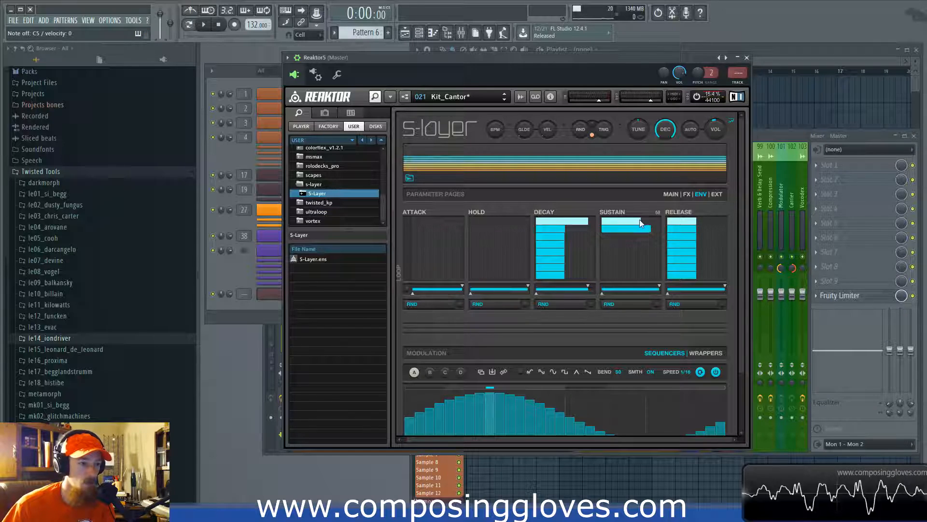
pyautogui.moveTo(688, 218)
pyautogui.mouseDown()
pyautogui.moveTo(663, 219)
pyautogui.moveTo(692, 221)
pyautogui.mouseUp()
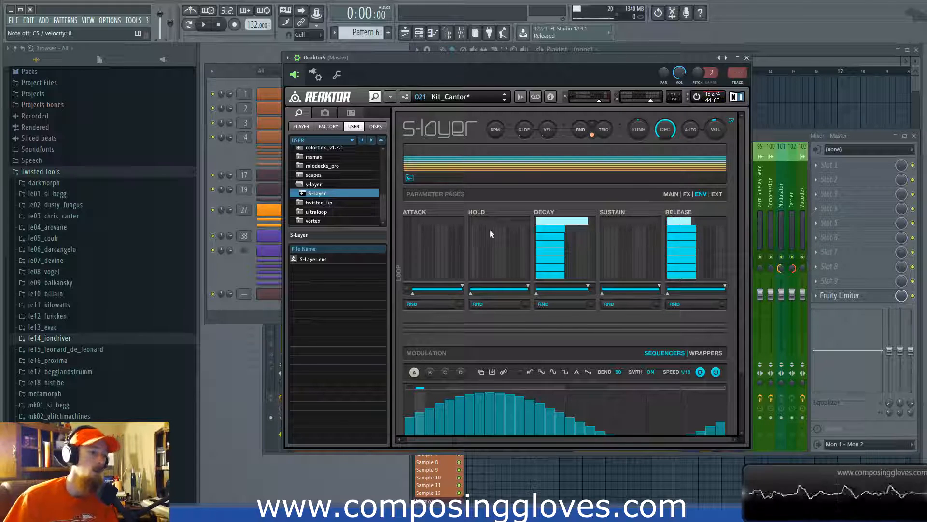
pyautogui.click(407, 221)
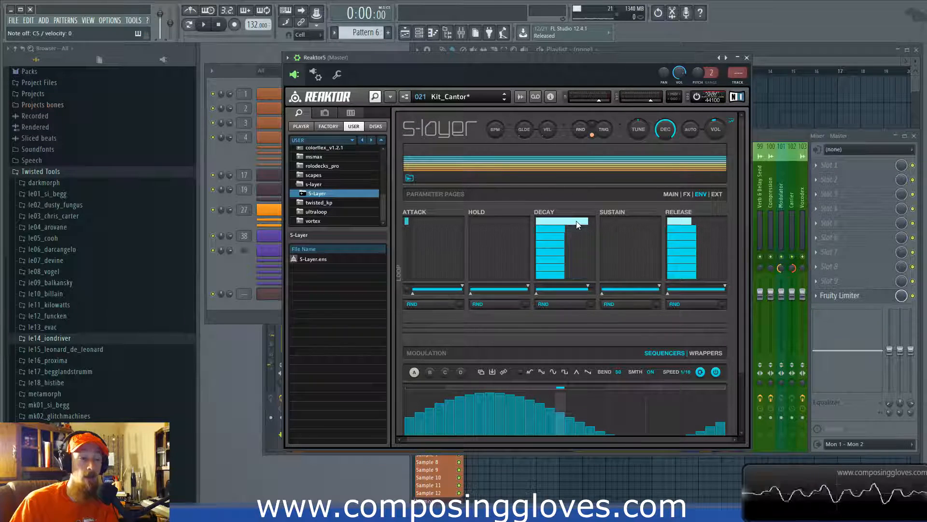
pyautogui.moveTo(642, 221); pyautogui.dragTo(650, 222)
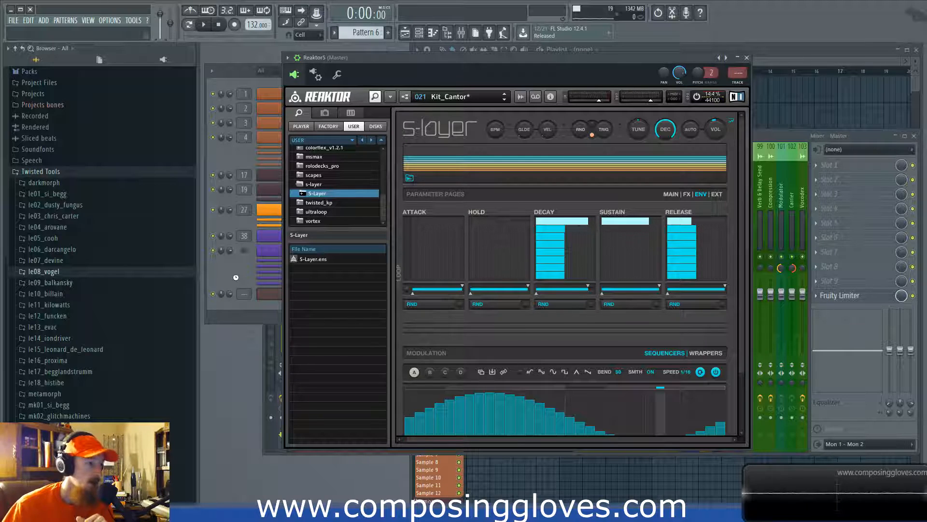
# Add a 3x Osc channel to the channel rack and open its volume envelope.
pyautogui.click(222, 273)
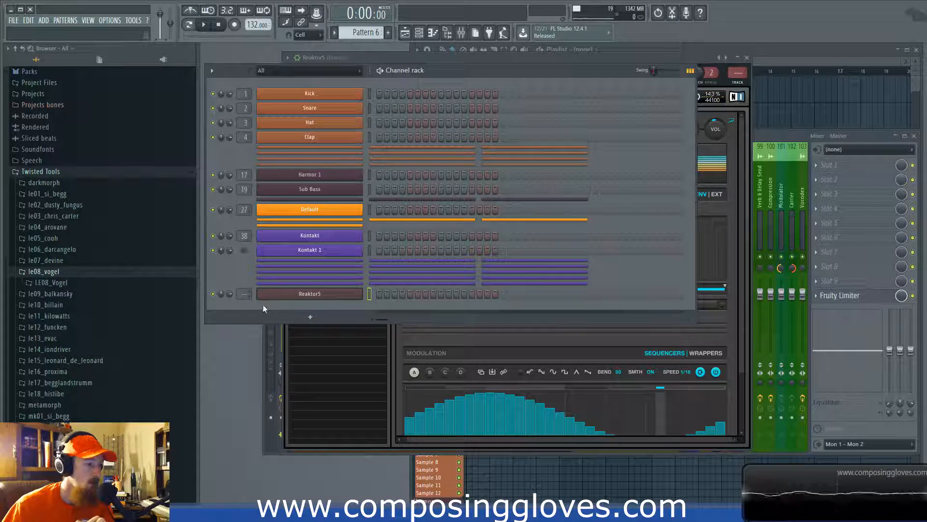
pyautogui.click(312, 317)
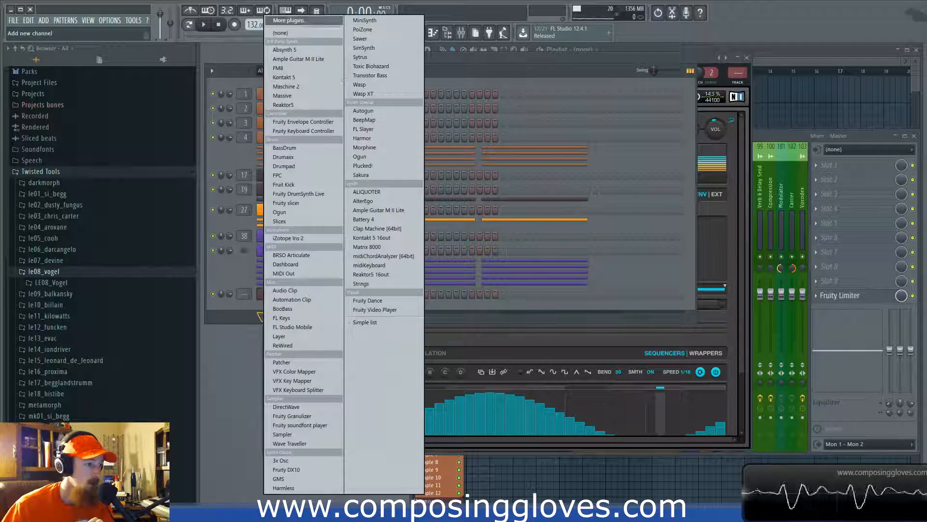
pyautogui.click(320, 462)
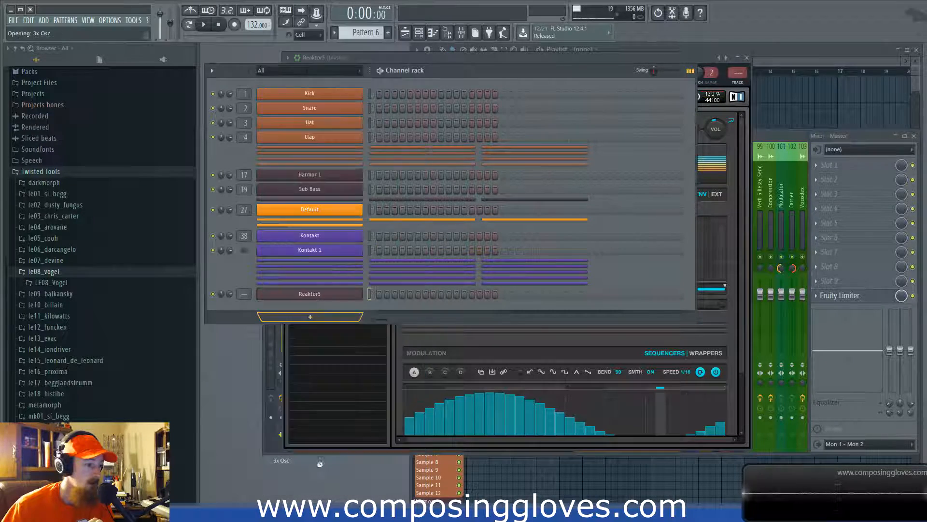
pyautogui.click(263, 135)
pyautogui.click(285, 137)
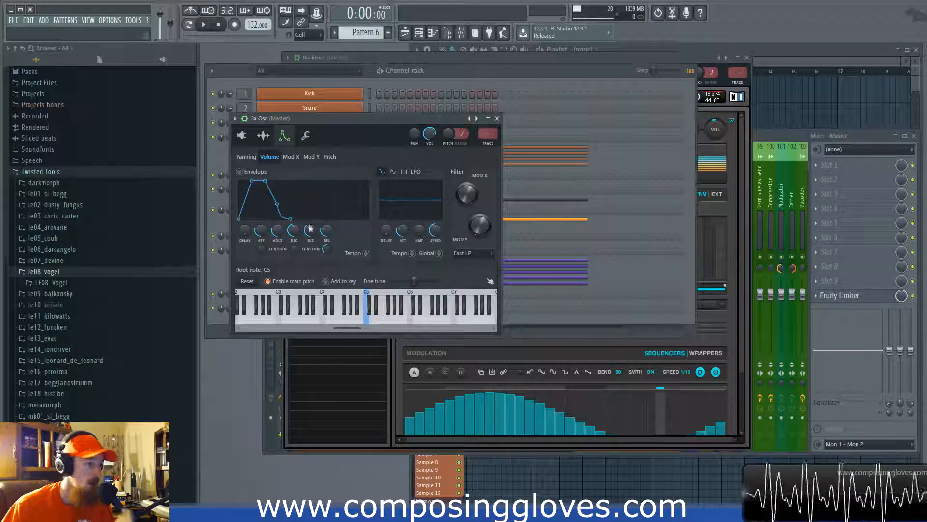
# Reshape 3x Osc's volume envelope with a longer attack, higher sustain and no release, and close the instrument.
pyautogui.moveTo(261, 231); pyautogui.dragTo(311, 214)
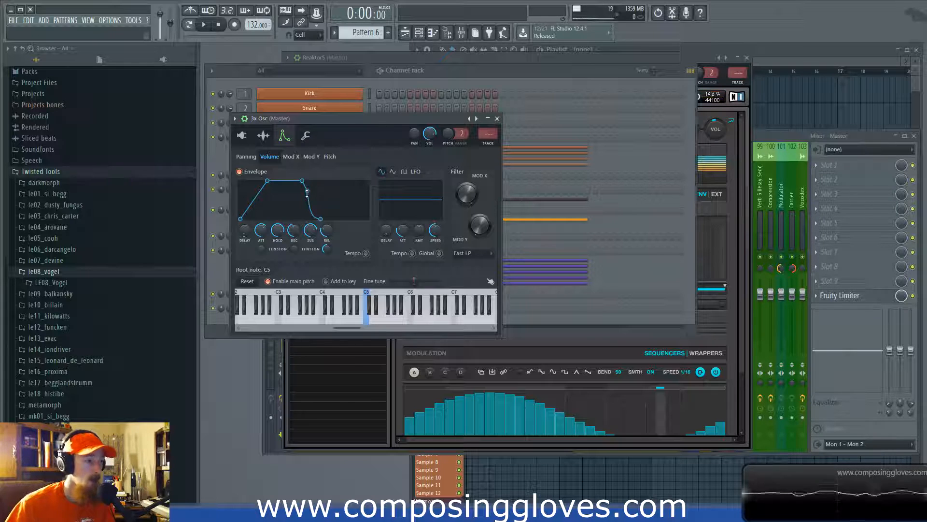
pyautogui.moveTo(327, 231)
pyautogui.mouseDown()
pyautogui.moveTo(327, 223)
pyautogui.moveTo(329, 247)
pyautogui.mouseUp()
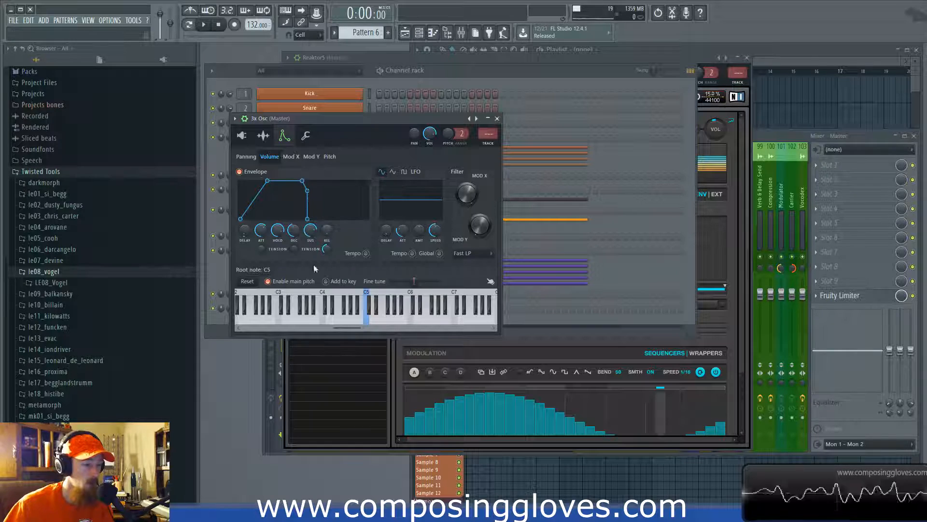
pyautogui.click(497, 119)
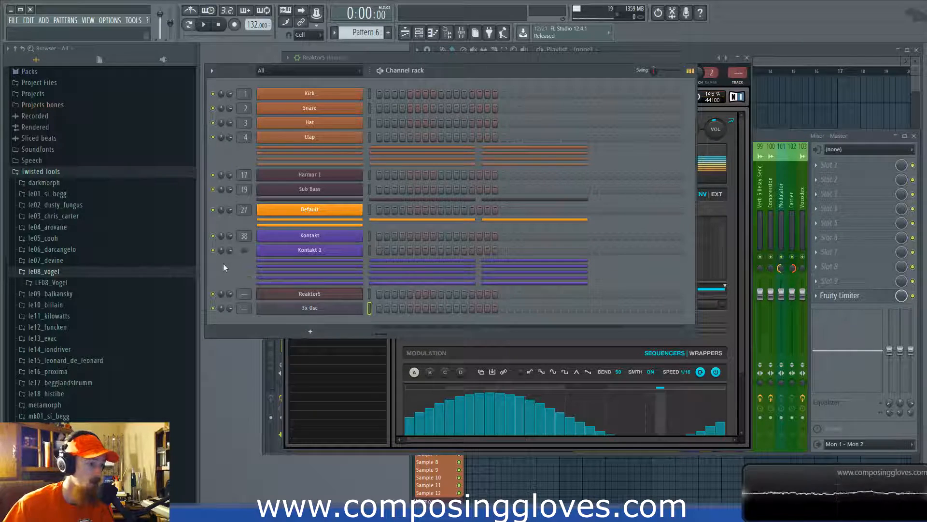
# Show S-Layer's EXT page and route the Reaktor5 channel to free mixer track 54.
pyautogui.click(691, 439)
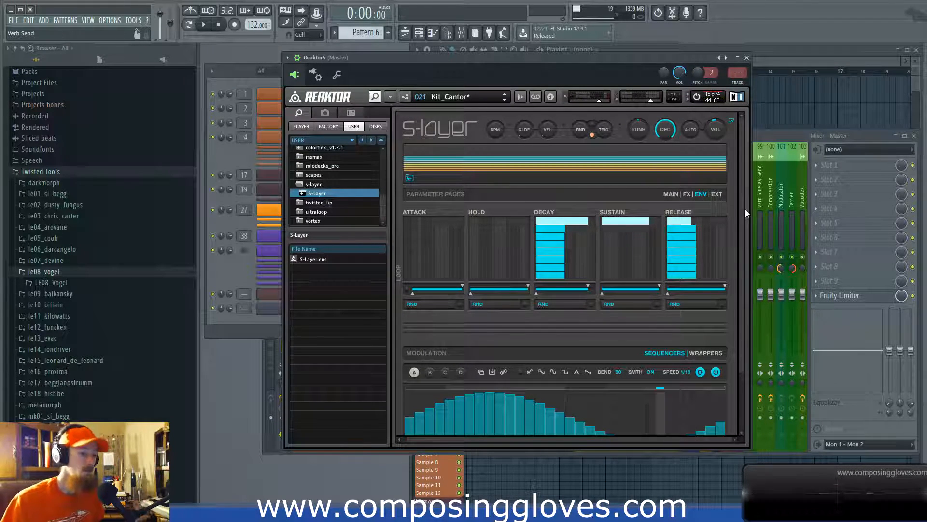
pyautogui.click(718, 194)
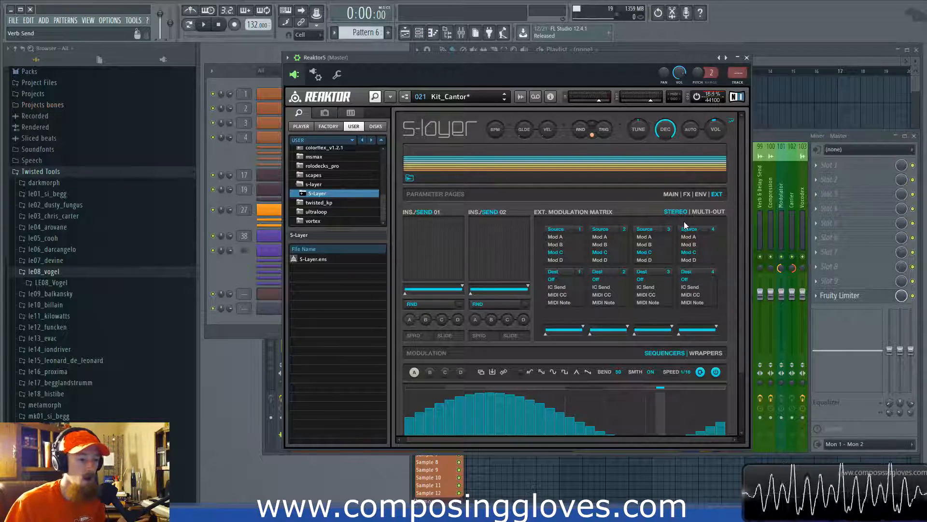
pyautogui.moveTo(642, 58); pyautogui.dragTo(466, 68)
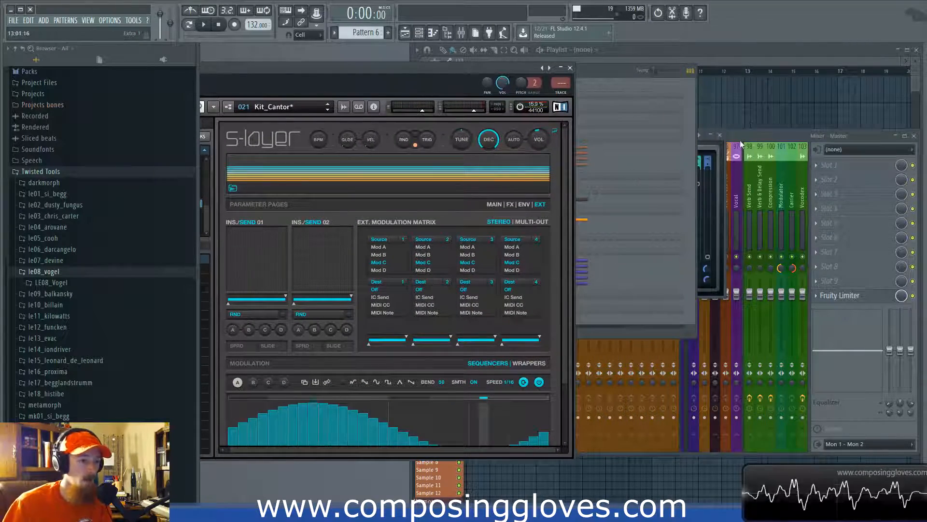
pyautogui.click(727, 160)
pyautogui.click(474, 64)
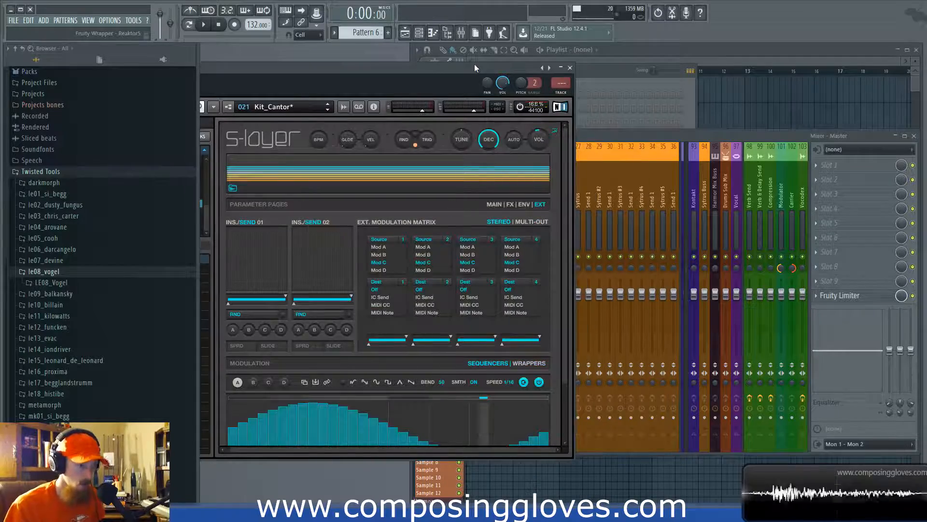
pyautogui.hotkey('ctrl', 'l')
pyautogui.click(439, 72)
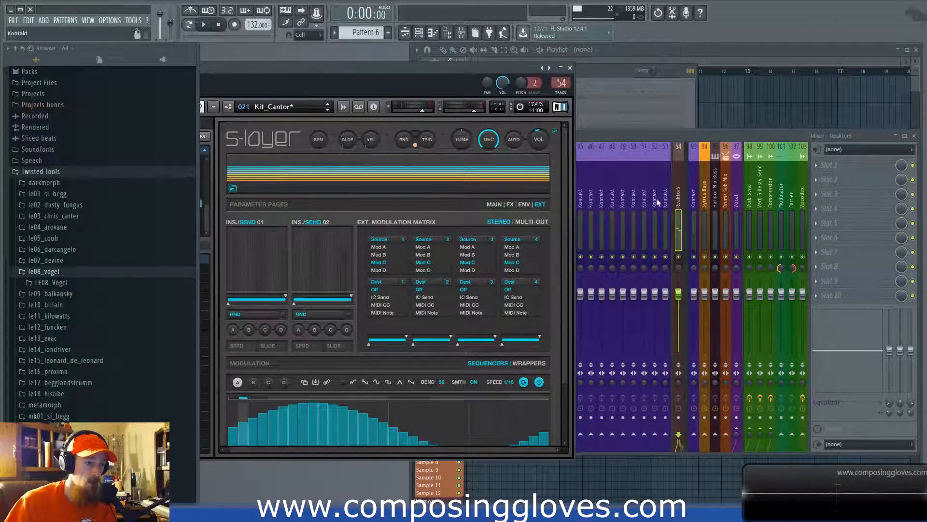
# Switch the layer controls on S-Layer's MAIN page from Solo to Mute and load the Kit_Cracker Jack snapshot.
pyautogui.click(493, 204)
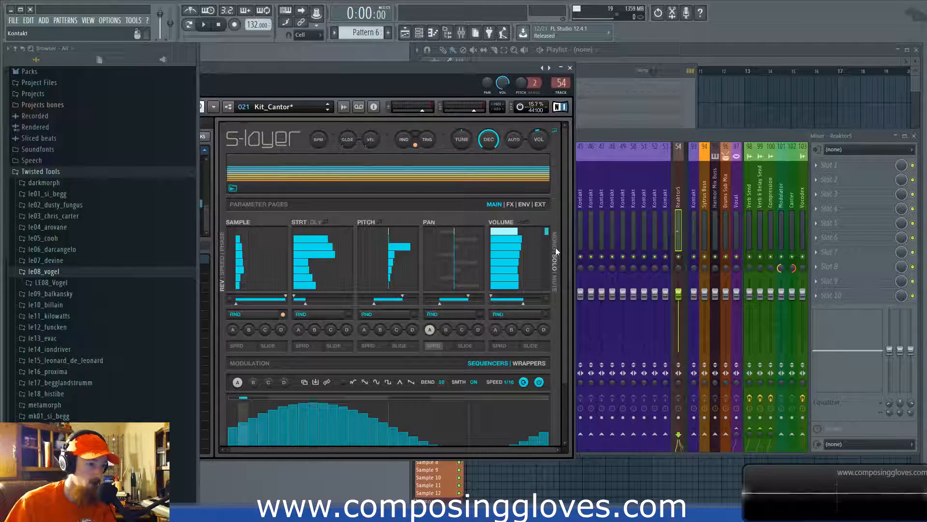
pyautogui.click(556, 282)
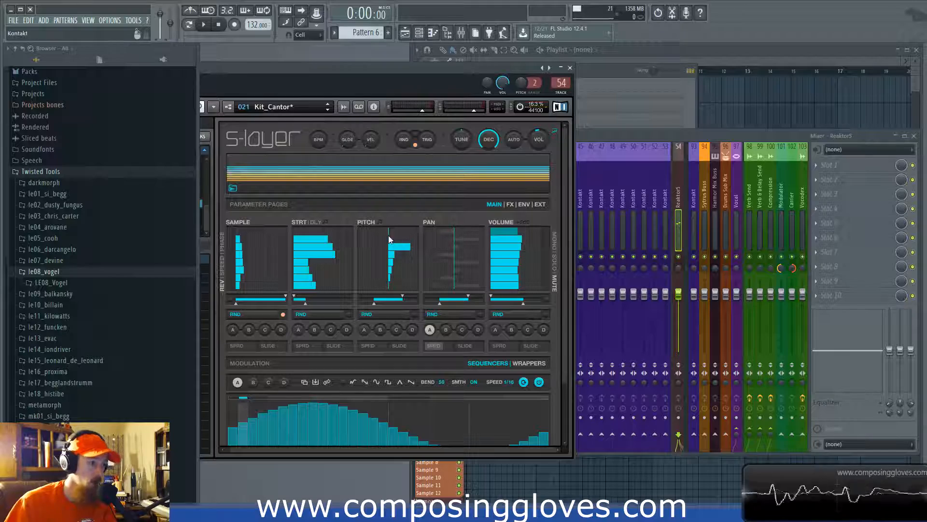
pyautogui.click(328, 110)
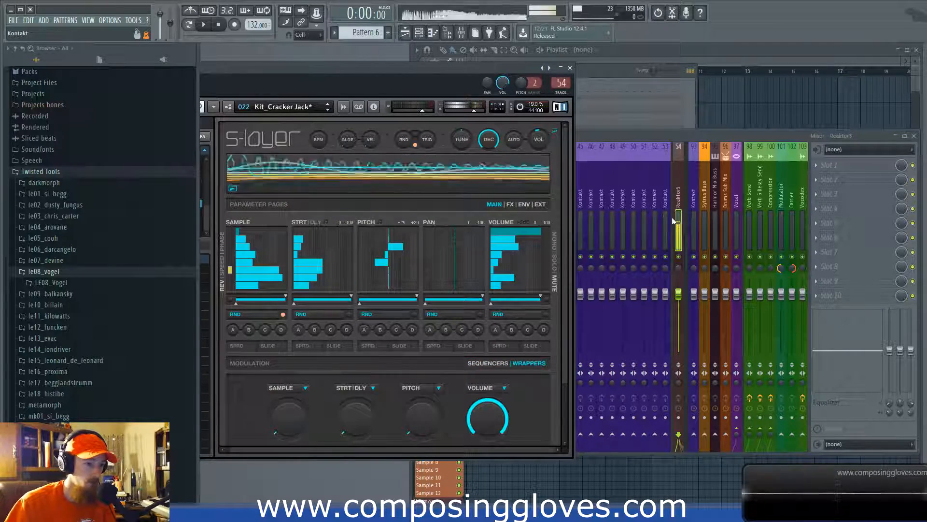
# Return to the EXT page and examine the mixer's empty inserts following the Reaktor5 track.
pyautogui.click(540, 205)
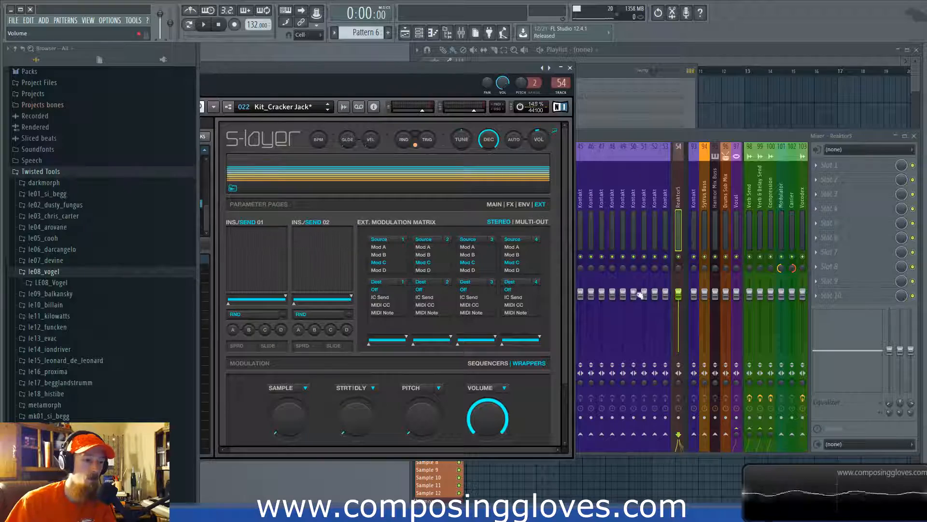
pyautogui.click(664, 155)
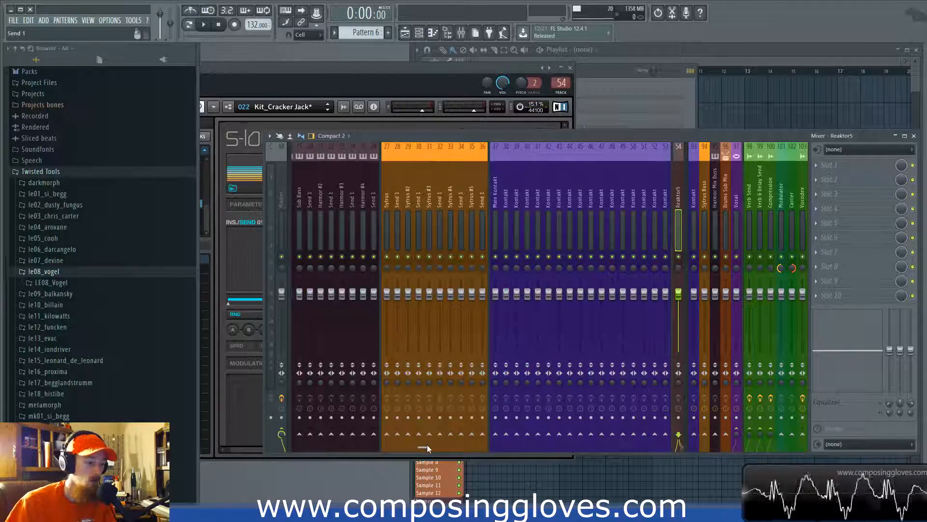
pyautogui.moveTo(489, 445); pyautogui.dragTo(542, 445)
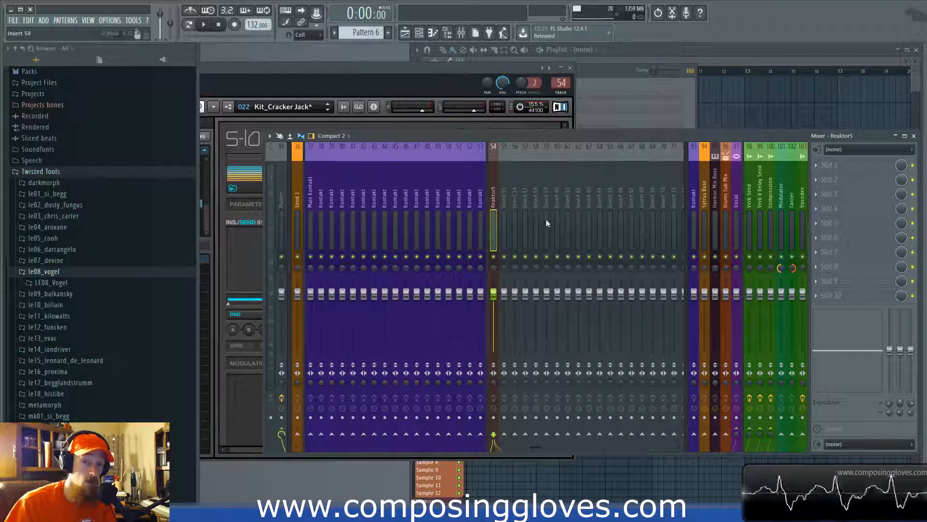
# Switch S-Layer's output mode on the EXT page to Multi-Out.
pyautogui.click(425, 67)
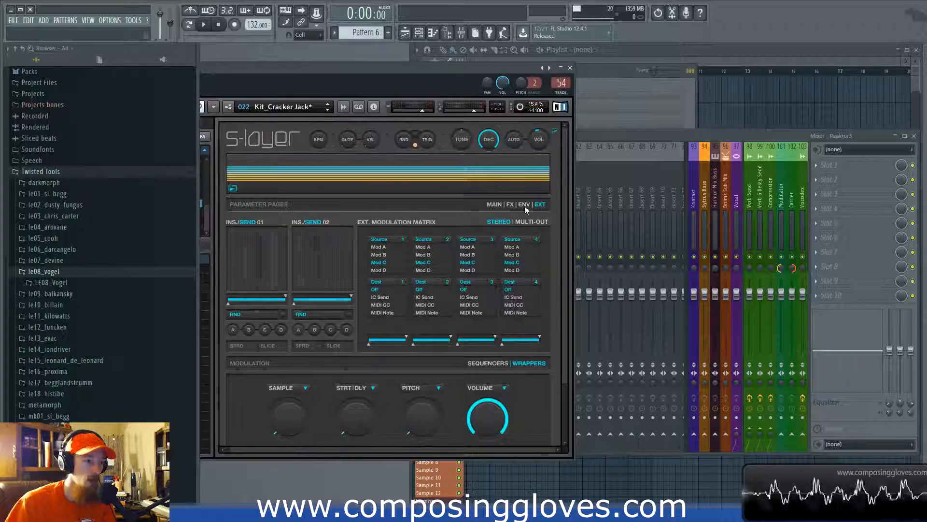
pyautogui.click(606, 135)
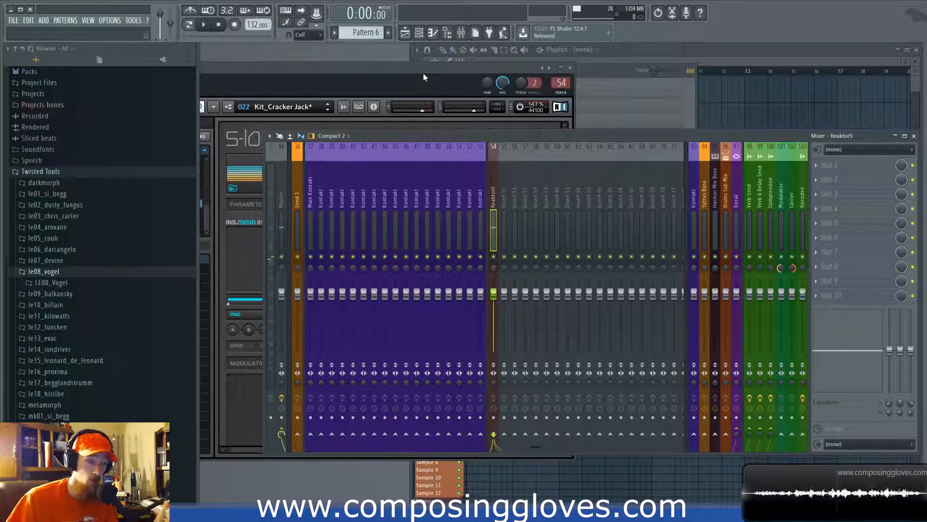
pyautogui.moveTo(424, 74); pyautogui.dragTo(473, 74)
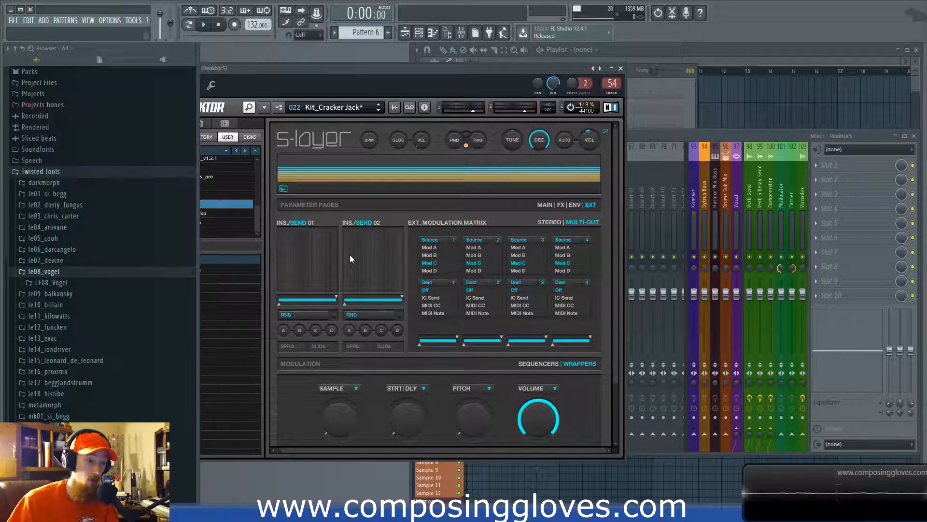
# Examine the Reaktor5 wrapper's processing output connections and check the levels on the mixer inserts following track 54.
pyautogui.moveTo(300, 71); pyautogui.dragTo(316, 74)
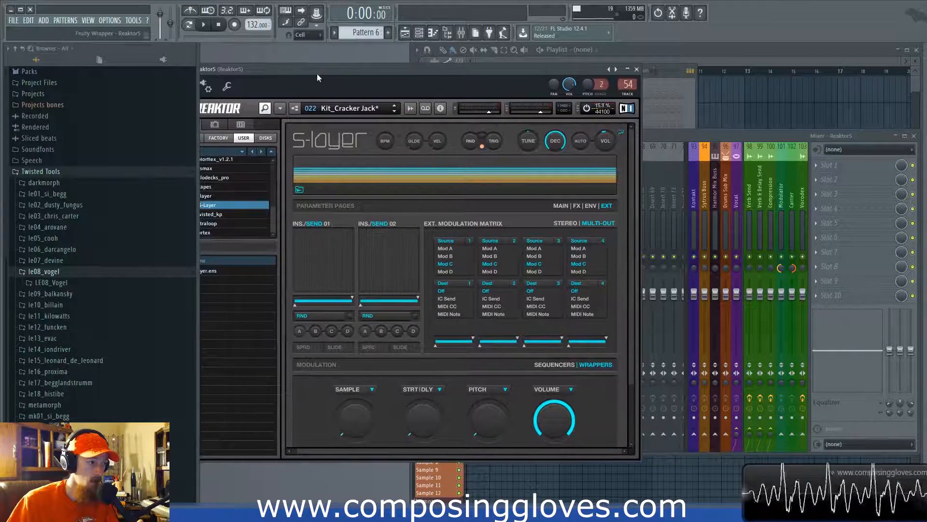
pyautogui.click(206, 86)
pyautogui.moveTo(258, 70); pyautogui.dragTo(292, 72)
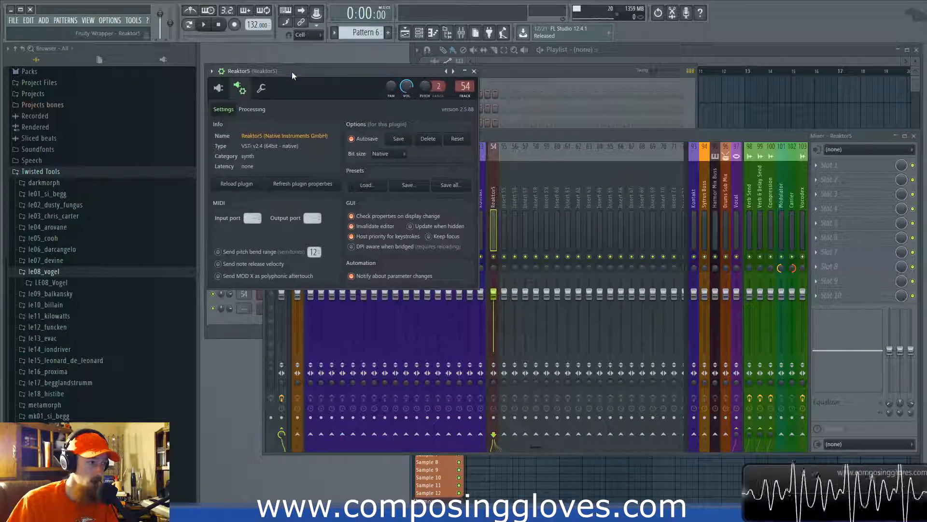
pyautogui.click(253, 111)
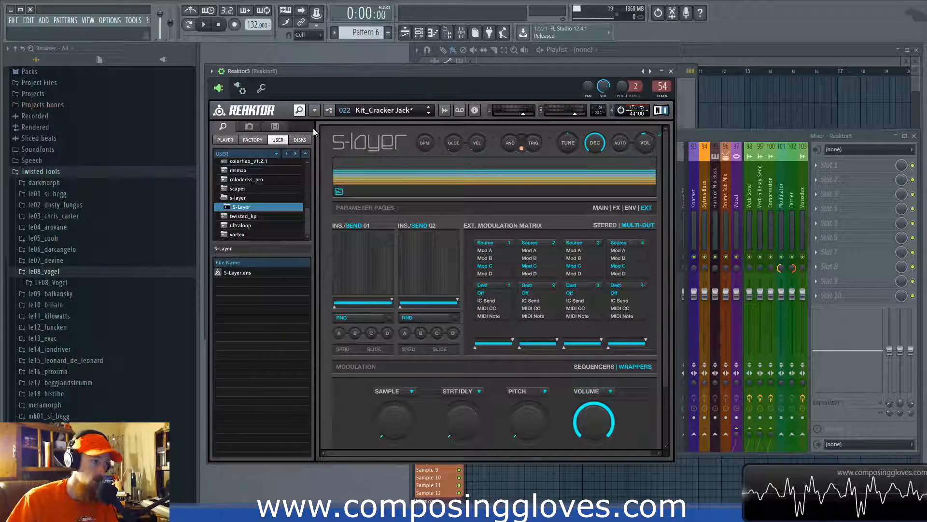
pyautogui.click(245, 91)
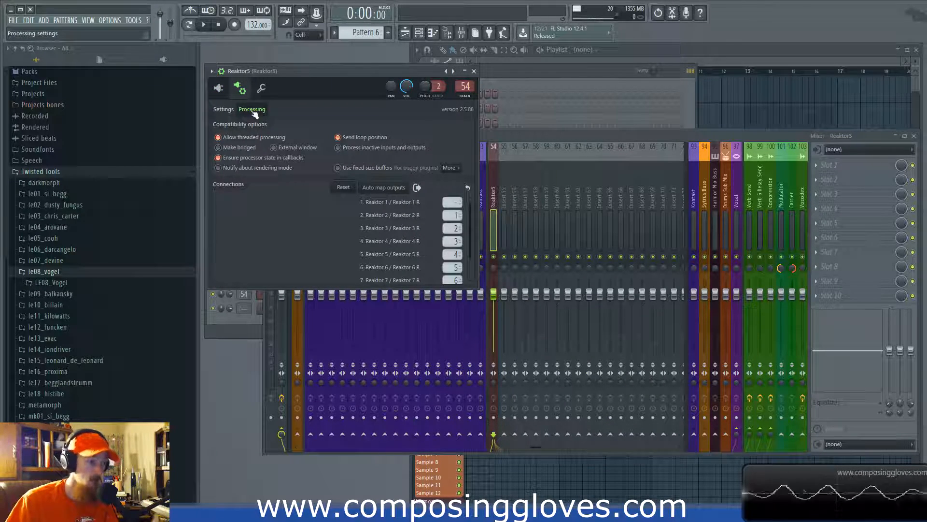
pyautogui.click(218, 87)
pyautogui.moveTo(330, 75); pyautogui.dragTo(271, 71)
pyautogui.click(654, 135)
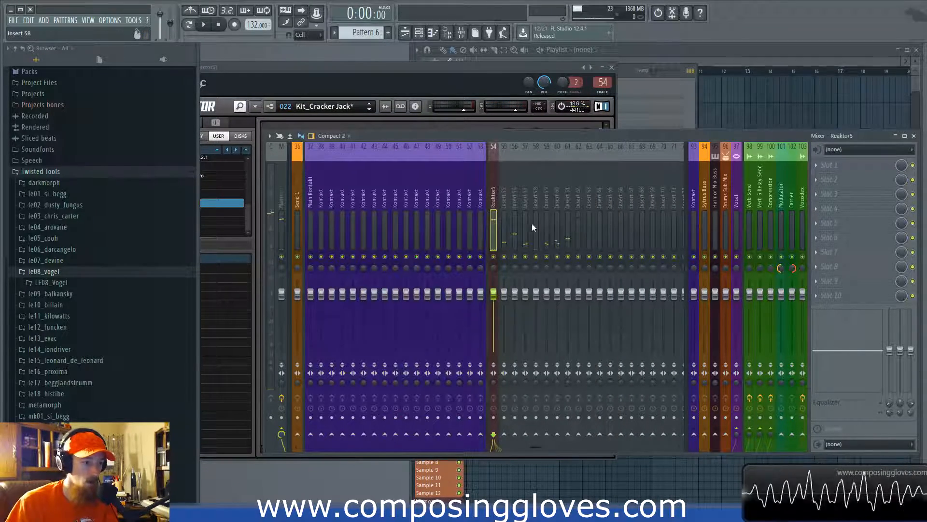
# Bring back S-Layer, set Source 1 of the external modulation matrix to Mod A, and display the modulation sequencers.
pyautogui.moveTo(477, 82); pyautogui.dragTo(666, 76)
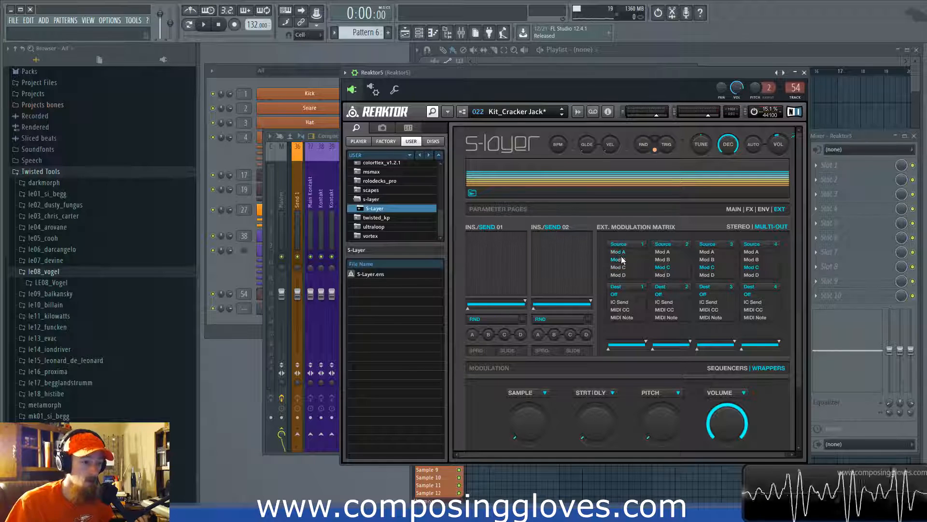
pyautogui.click(728, 369)
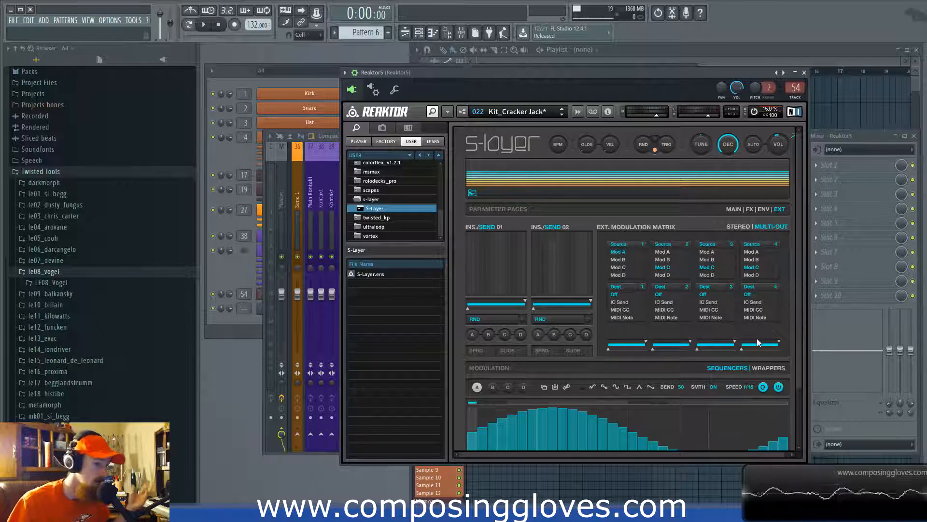
pyautogui.moveTo(628, 348); pyautogui.dragTo(609, 348)
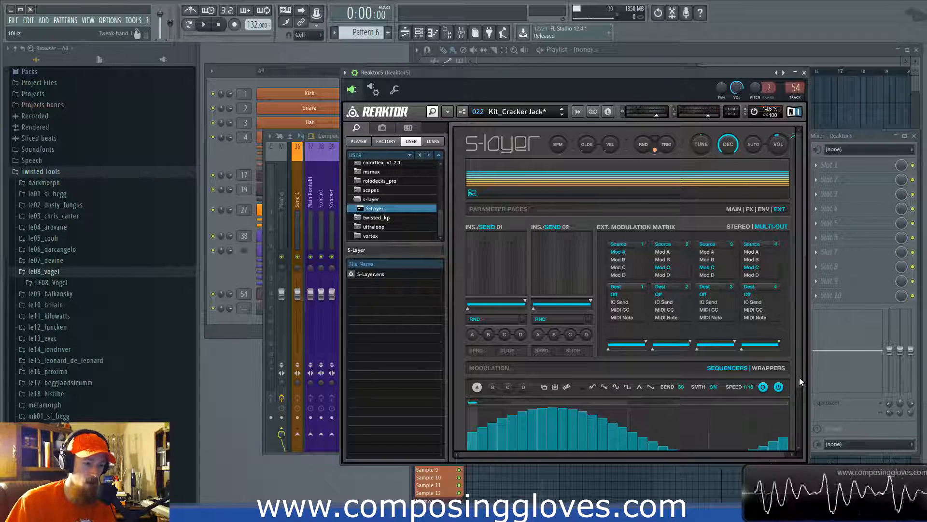
pyautogui.moveTo(798, 377); pyautogui.dragTo(799, 410)
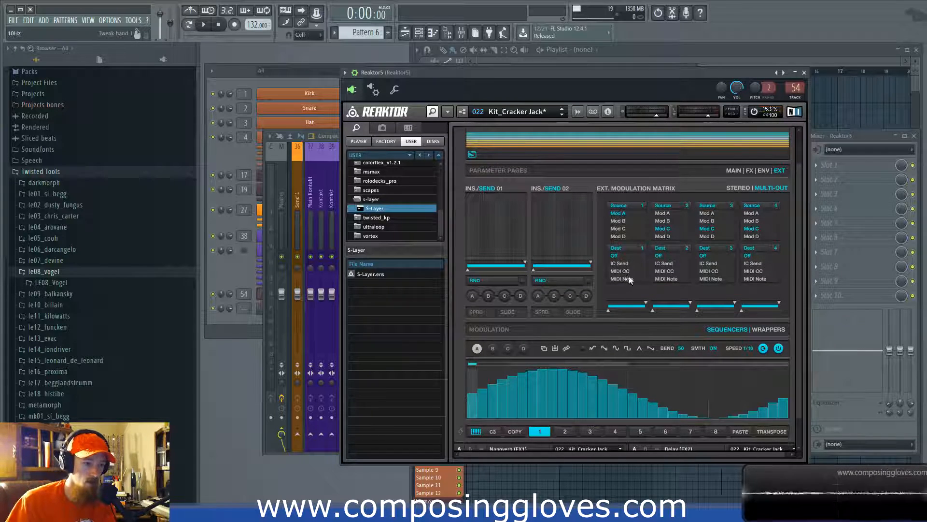
# Add FM8 to the channel rack as a new channel and move its window higher.
pyautogui.click(241, 270)
pyautogui.click(284, 334)
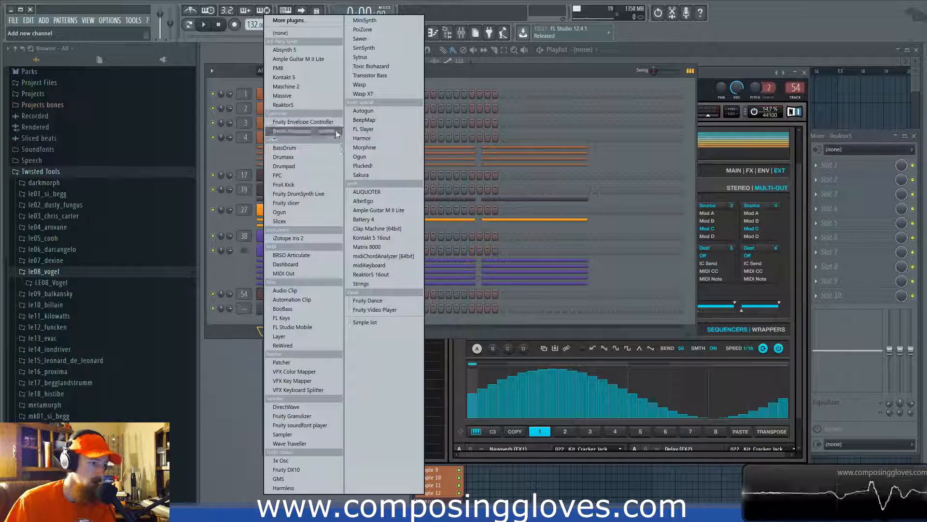
pyautogui.click(321, 67)
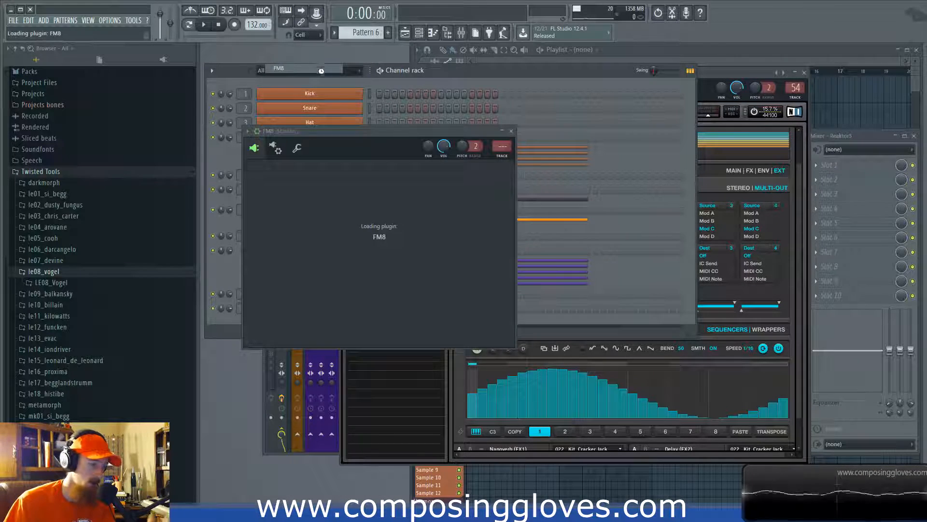
pyautogui.moveTo(404, 132); pyautogui.dragTo(405, 97)
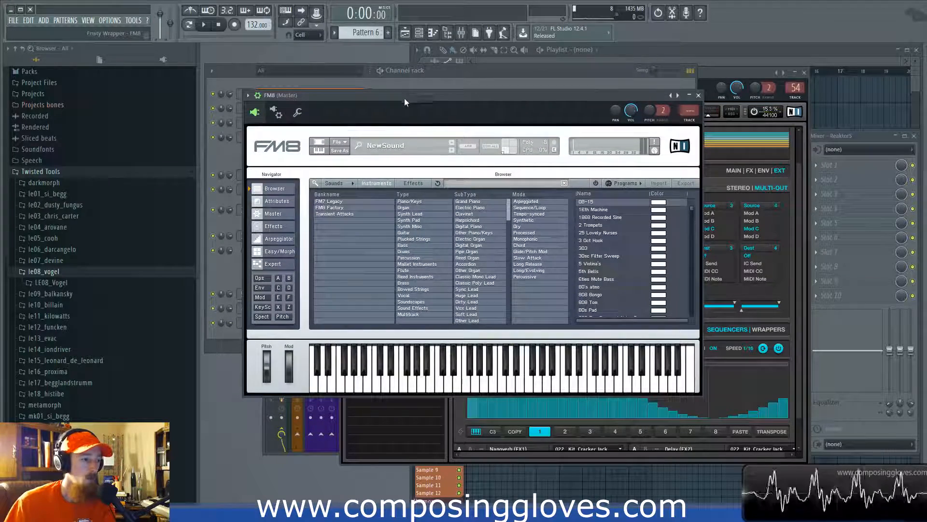
# Set FM8's MIDI input port to 1 in its wrapper settings and return to the FM8 editor.
pyautogui.click(278, 116)
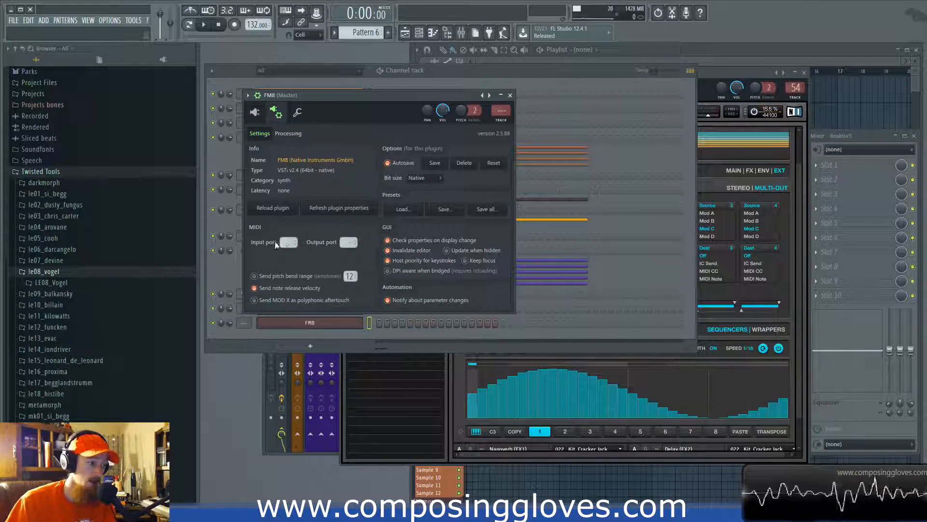
pyautogui.scroll(2, 285, 244)
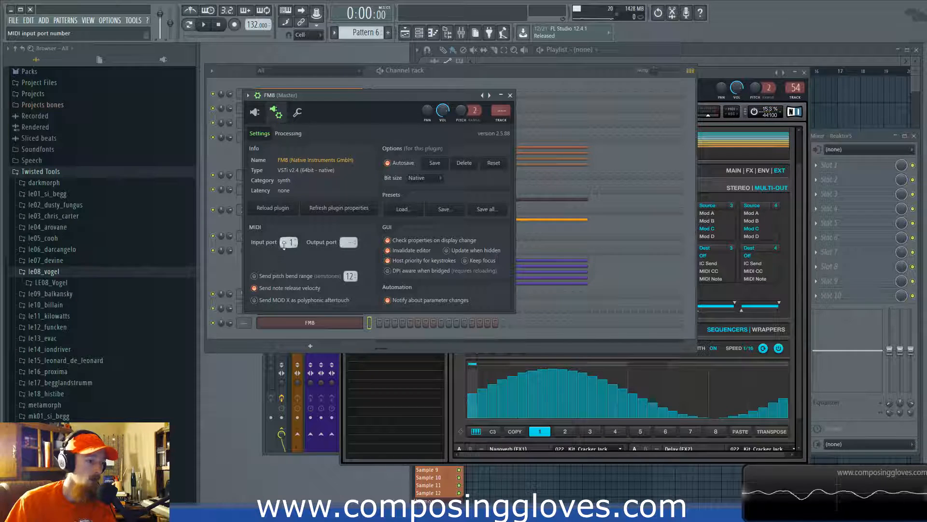
pyautogui.click(257, 114)
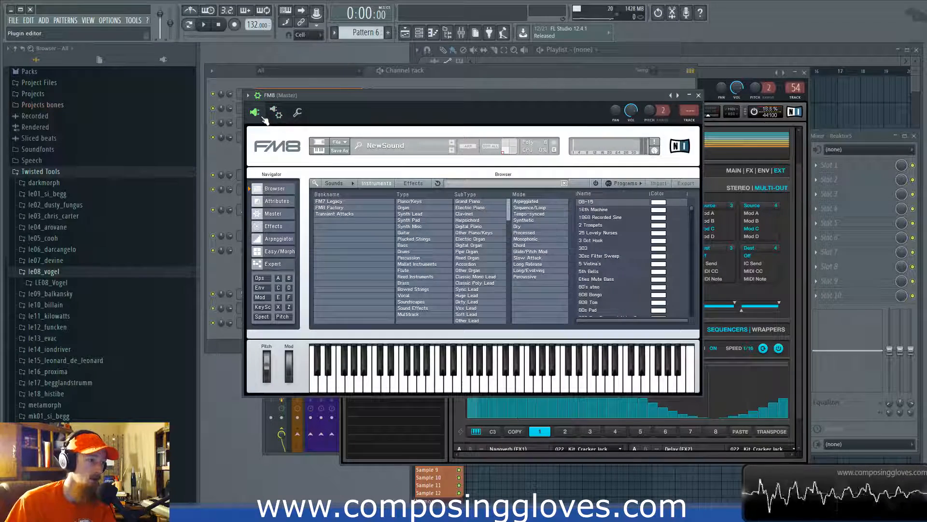
pyautogui.click(279, 116)
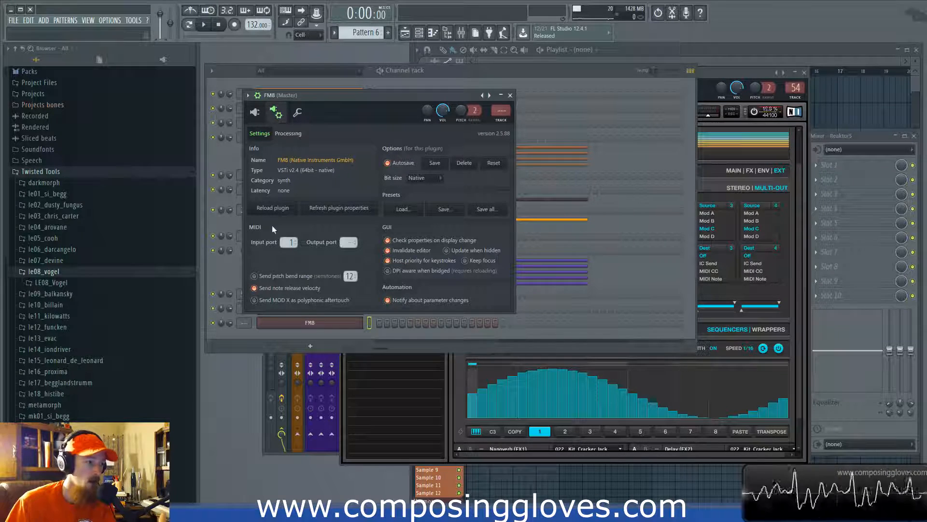
pyautogui.click(269, 115)
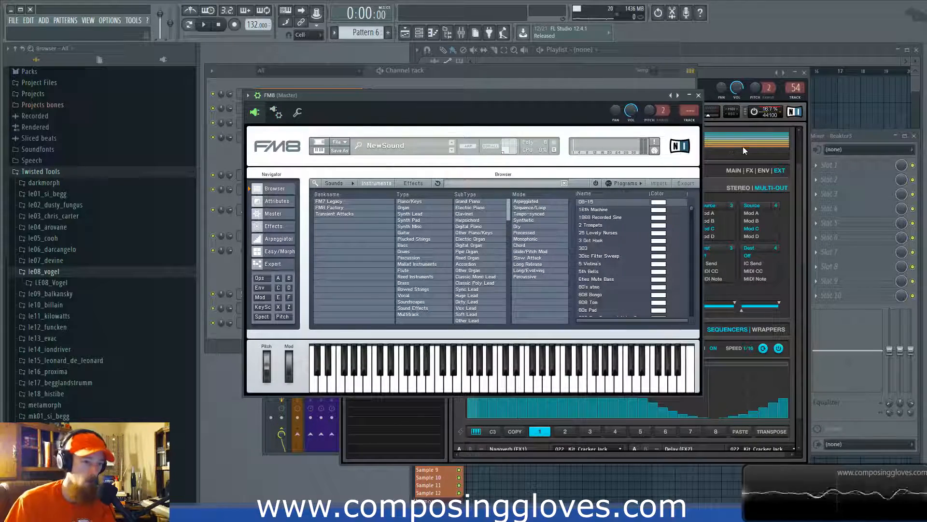
# Set the Reaktor5 wrapper's MIDI output port to 1 and return to the S-Layer editor.
pyautogui.click(746, 72)
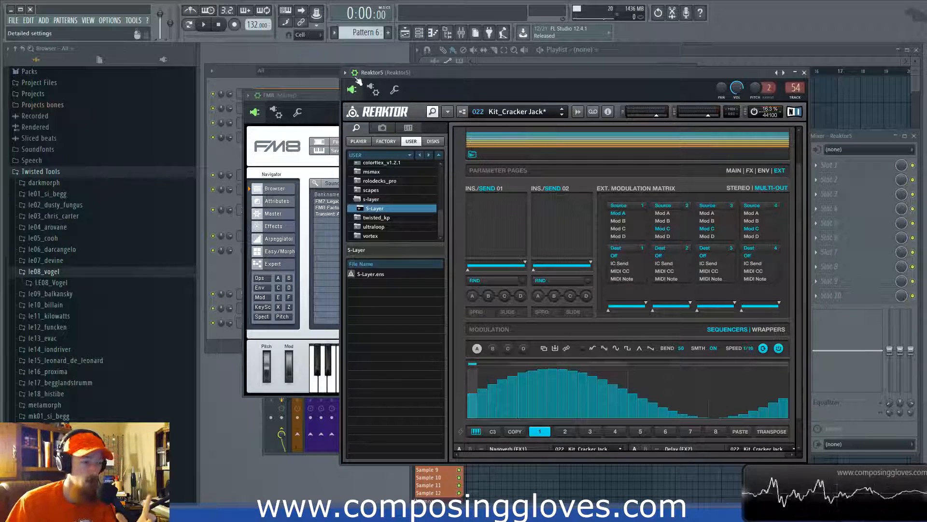
pyautogui.click(372, 90)
pyautogui.click(361, 113)
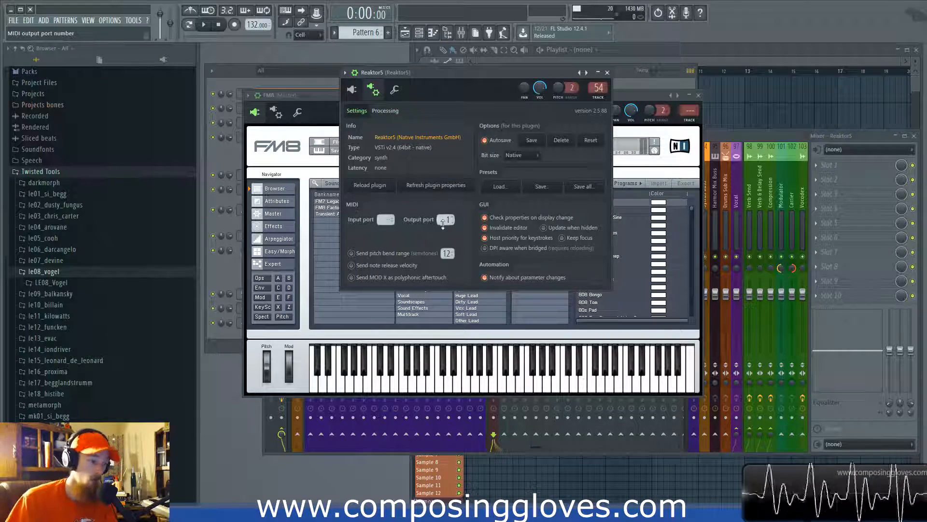
pyautogui.click(352, 90)
pyautogui.moveTo(529, 76); pyautogui.dragTo(548, 62)
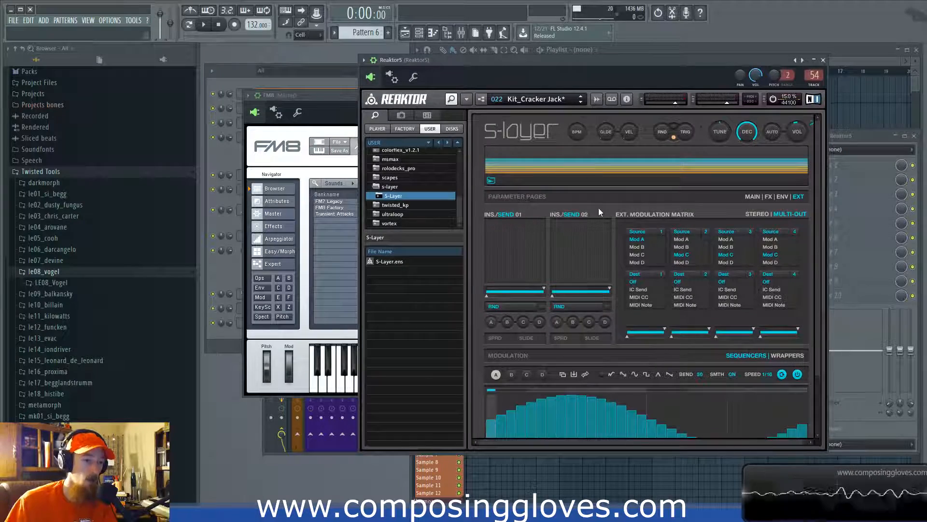
# Set Dest 1 of S-Layer's external modulation matrix to MIDI Note.
pyautogui.click(318, 107)
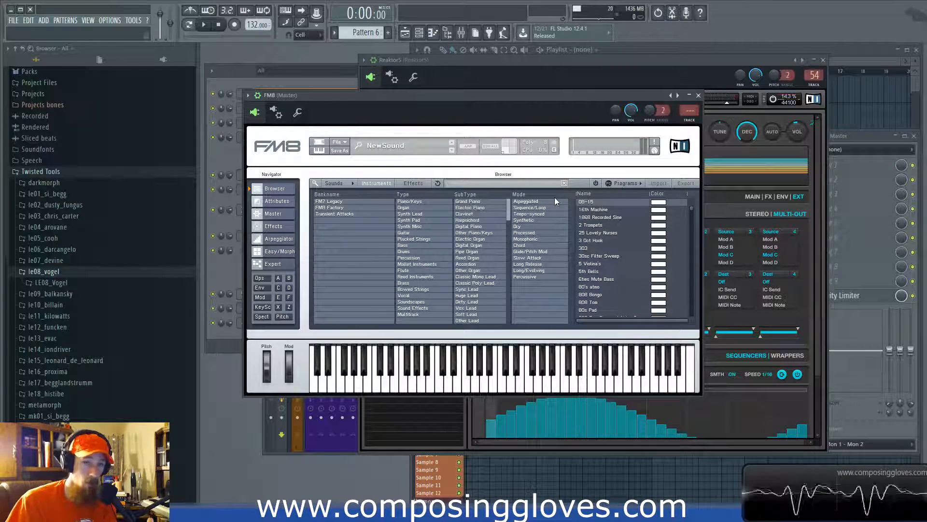
pyautogui.click(677, 59)
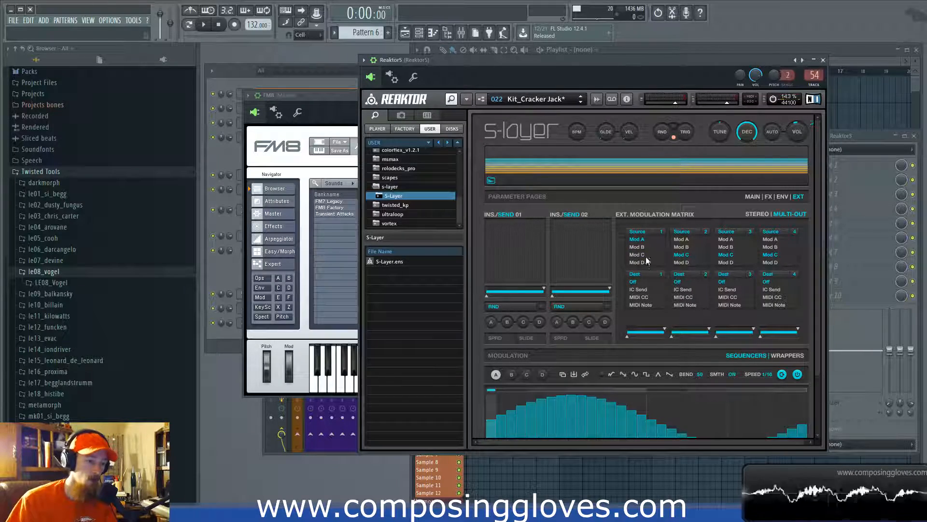
pyautogui.click(643, 304)
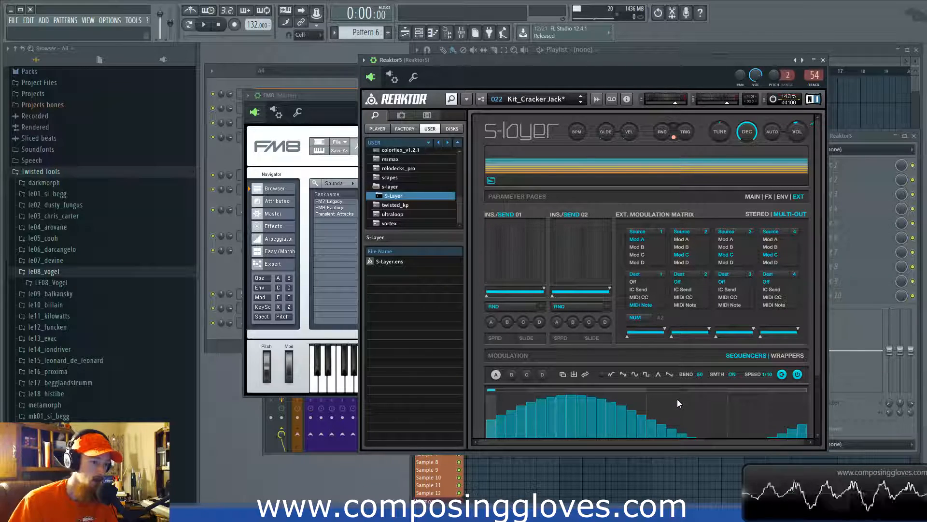
# Place the FM8 and Reaktor5 windows side by side and observe whether S-Layer's MIDI notes reach FM8.
pyautogui.click(342, 116)
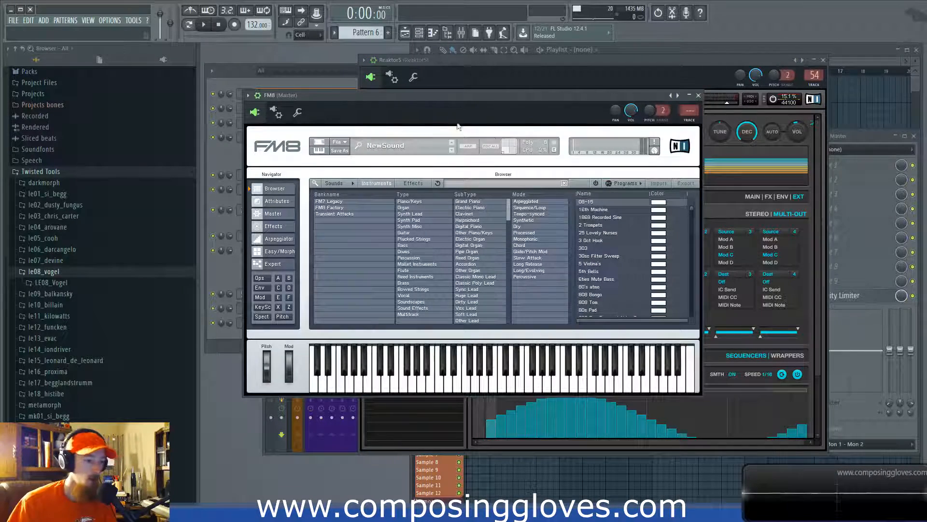
pyautogui.moveTo(688, 63); pyautogui.dragTo(775, 63)
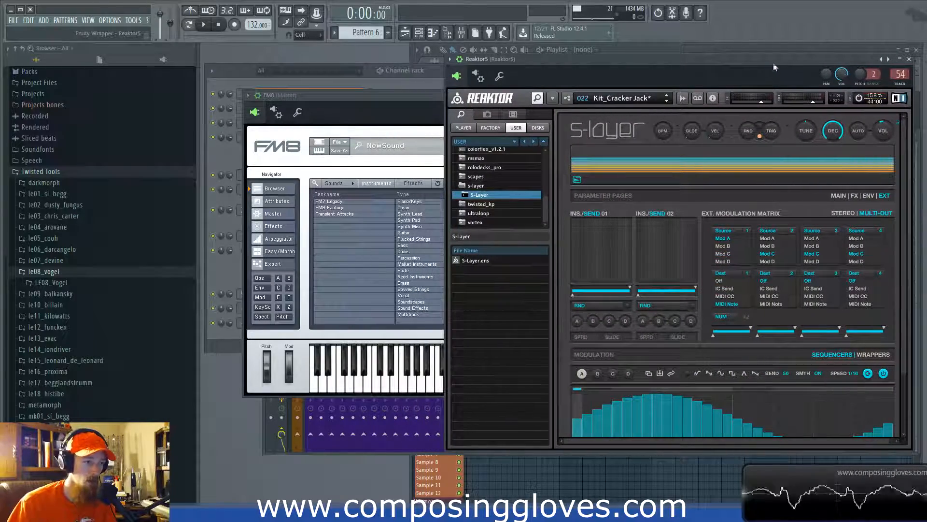
pyautogui.moveTo(380, 100); pyautogui.dragTo(340, 103)
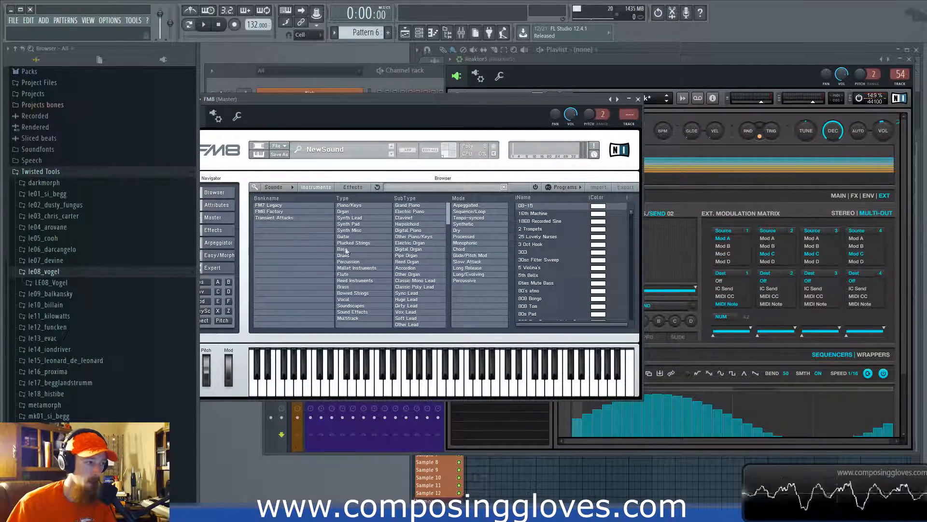
pyautogui.click(730, 59)
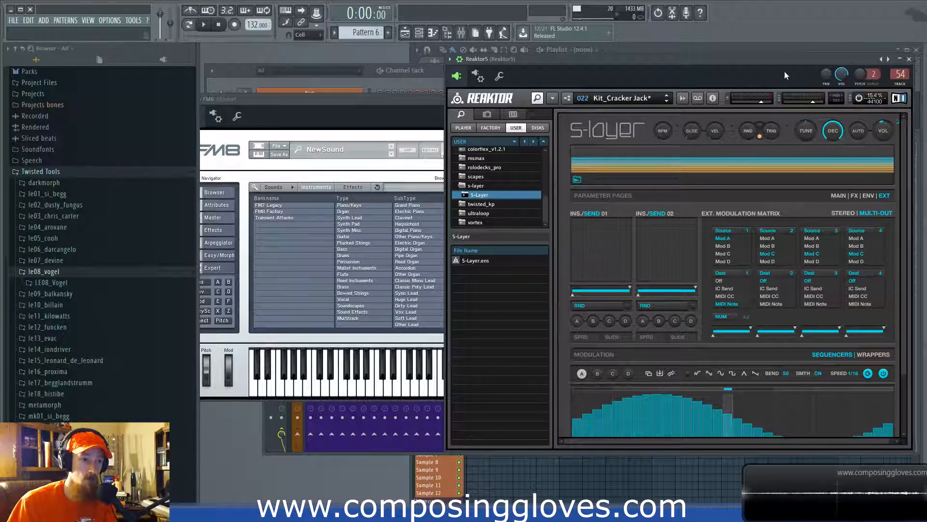
pyautogui.click(419, 100)
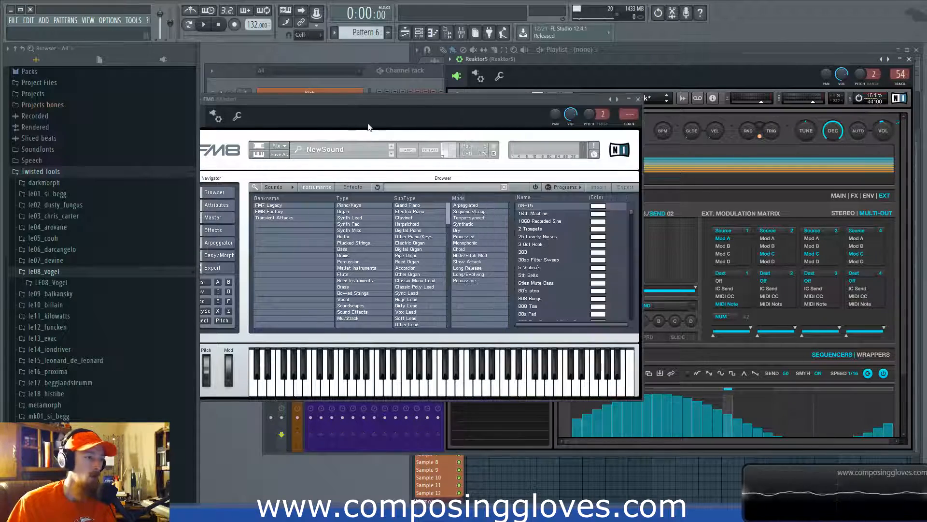
# Close the FM8 window and set Dest 1 of S-Layer's external modulation matrix to Off.
pyautogui.click(638, 99)
pyautogui.moveTo(736, 60); pyautogui.dragTo(599, 61)
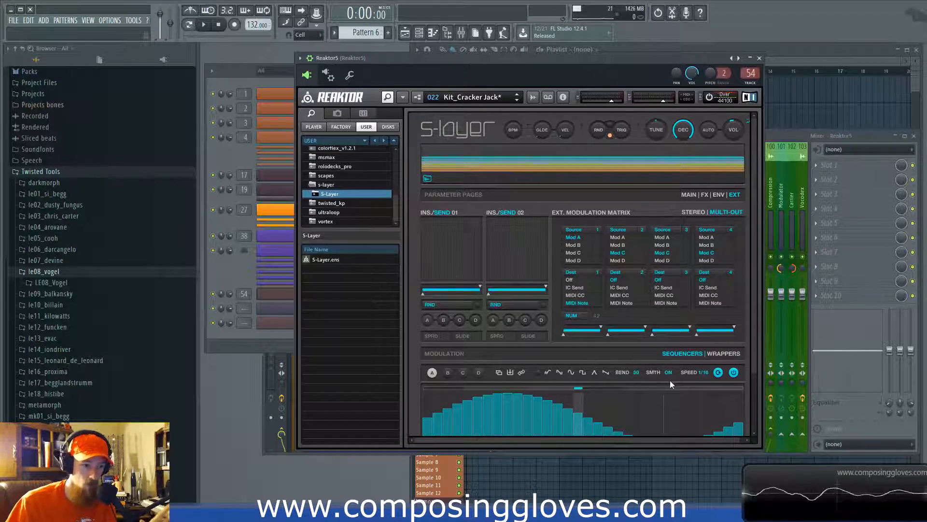
pyautogui.moveTo(687, 440); pyautogui.dragTo(701, 440)
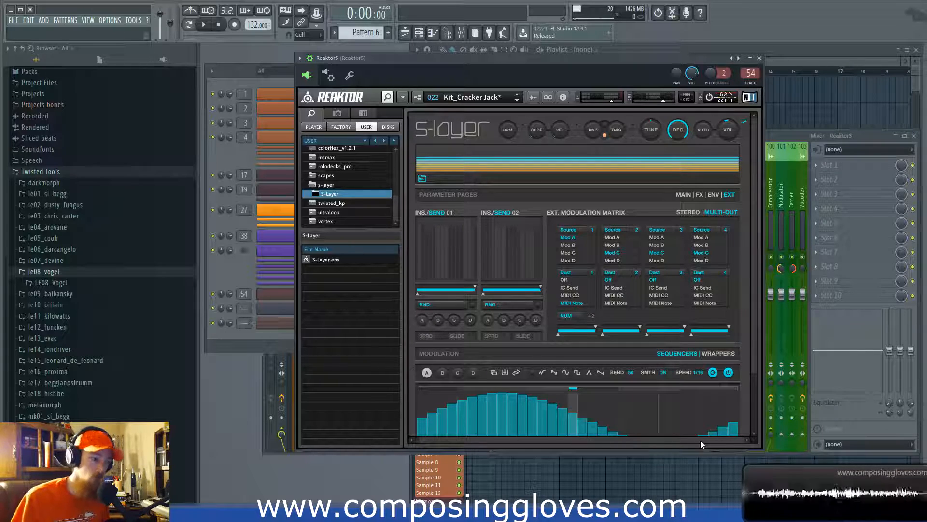
pyautogui.click(569, 244)
pyautogui.click(570, 280)
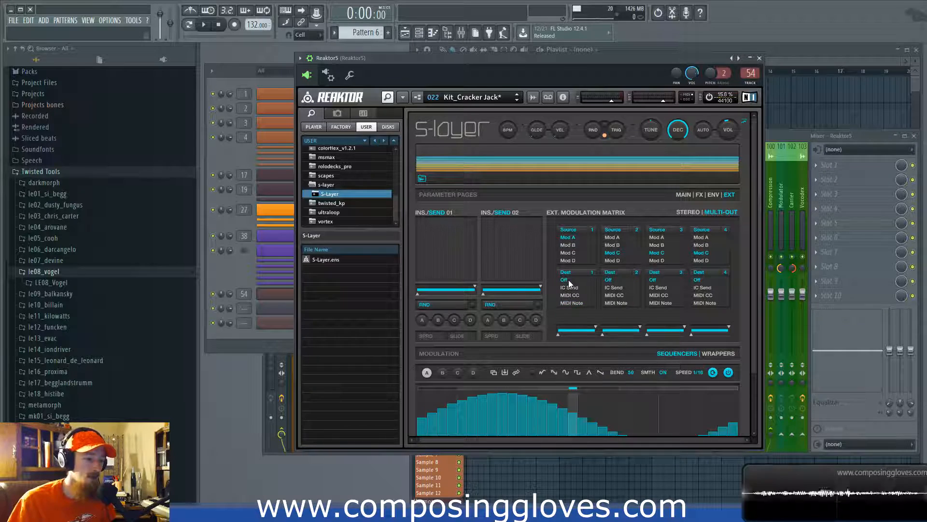
# Return to S-Layer's MAIN page and look over its layer parameters, sequencer and effects.
pyautogui.click(717, 194)
pyautogui.click(684, 194)
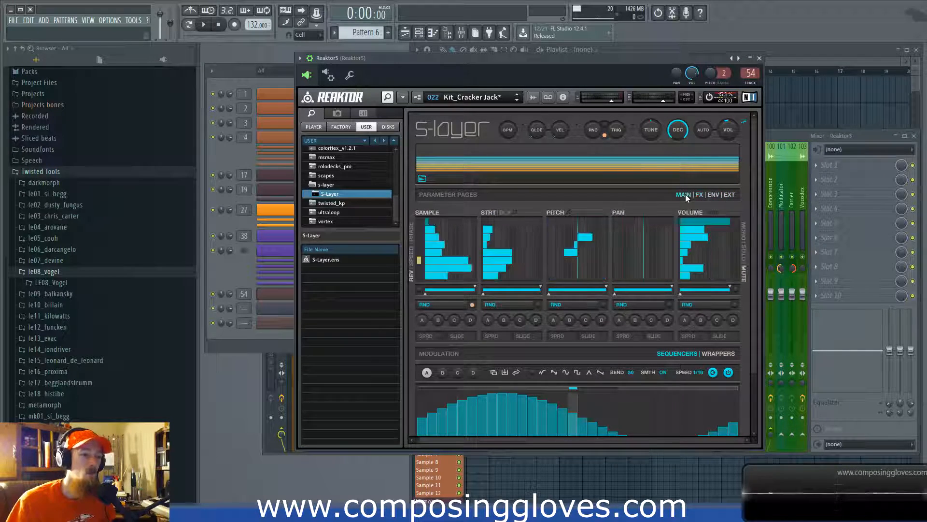
pyautogui.scroll(-3, 749, 387)
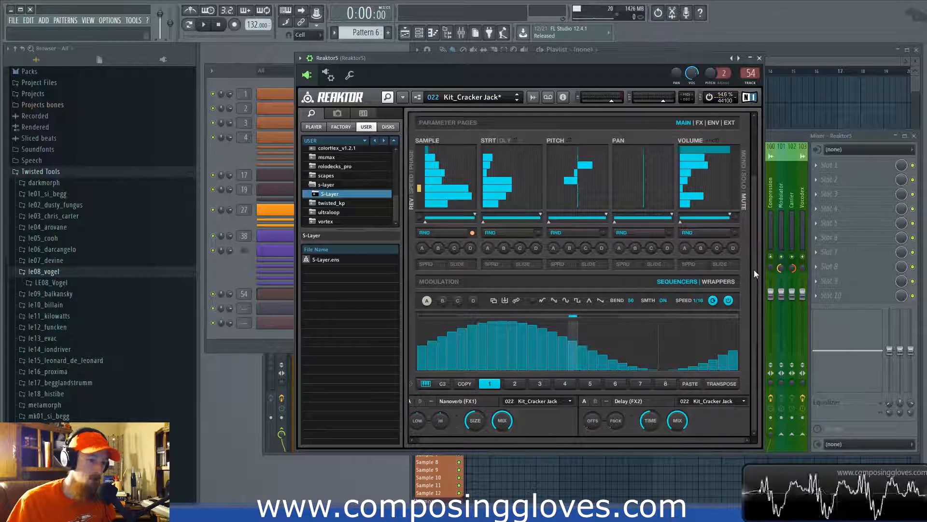
pyautogui.scroll(3, 756, 258)
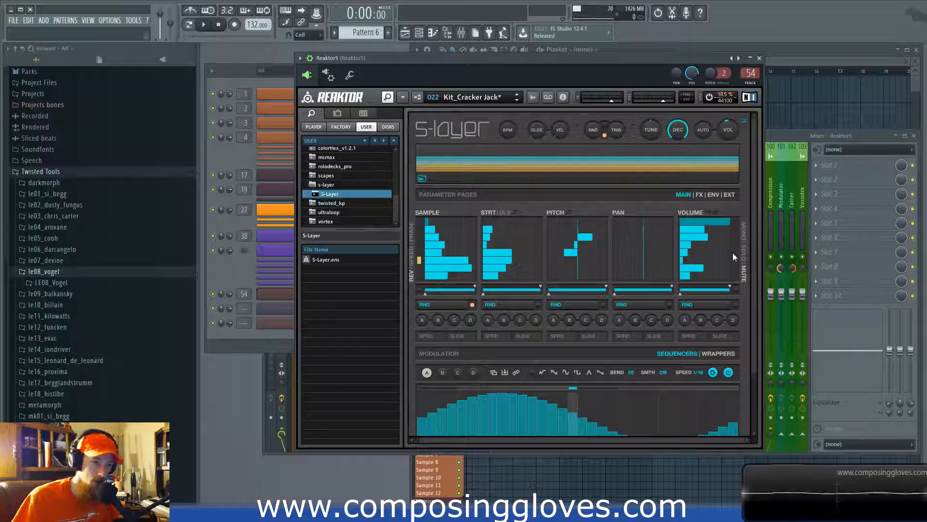